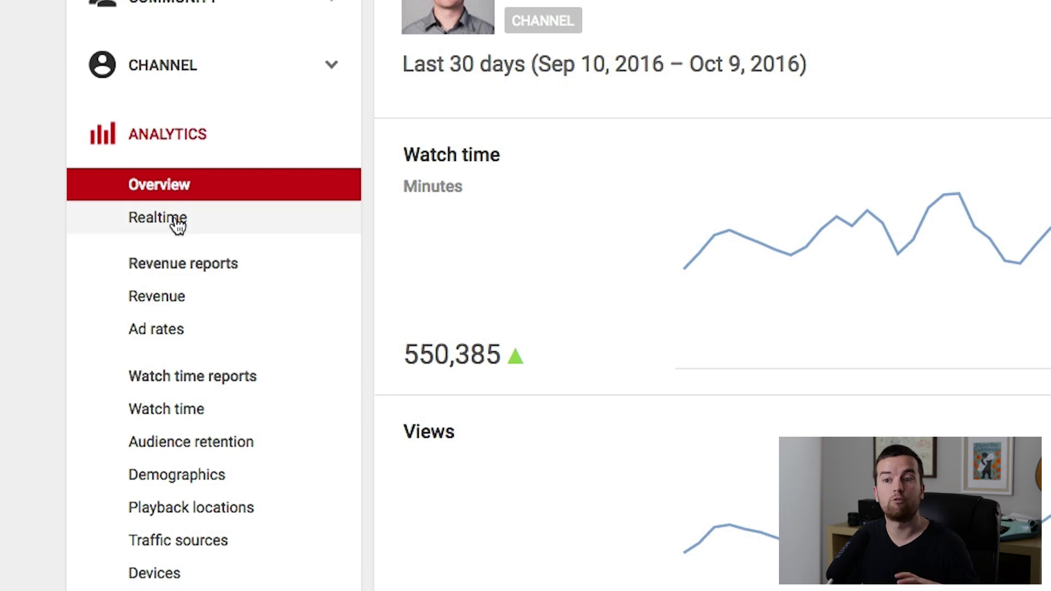
# Scroll through the last-30-days channel overview cards and tables
pyautogui.scroll(-2, 154, 181)
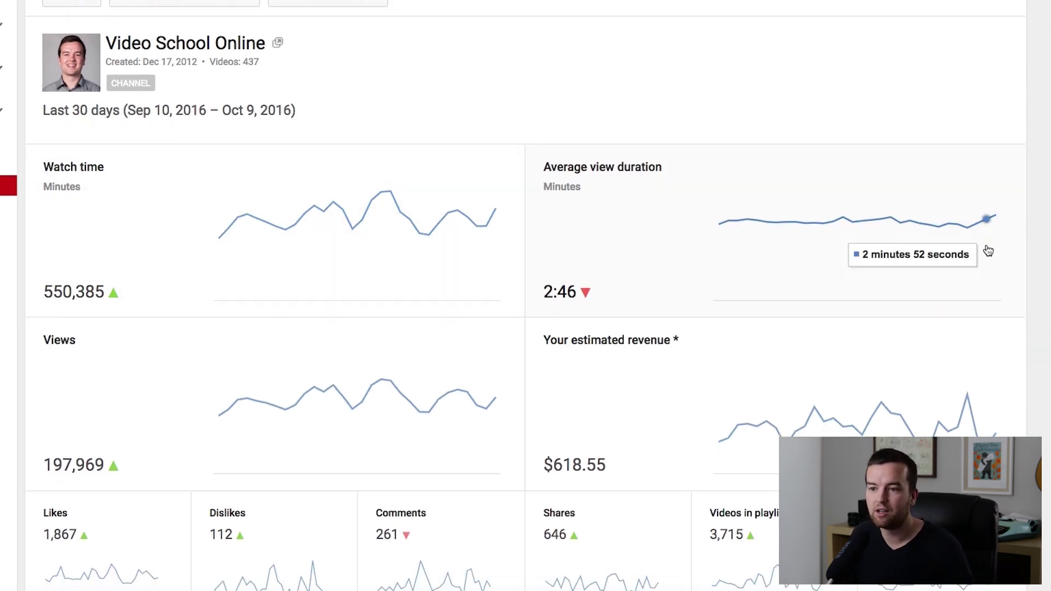
pyautogui.scroll(-2, 942, 252)
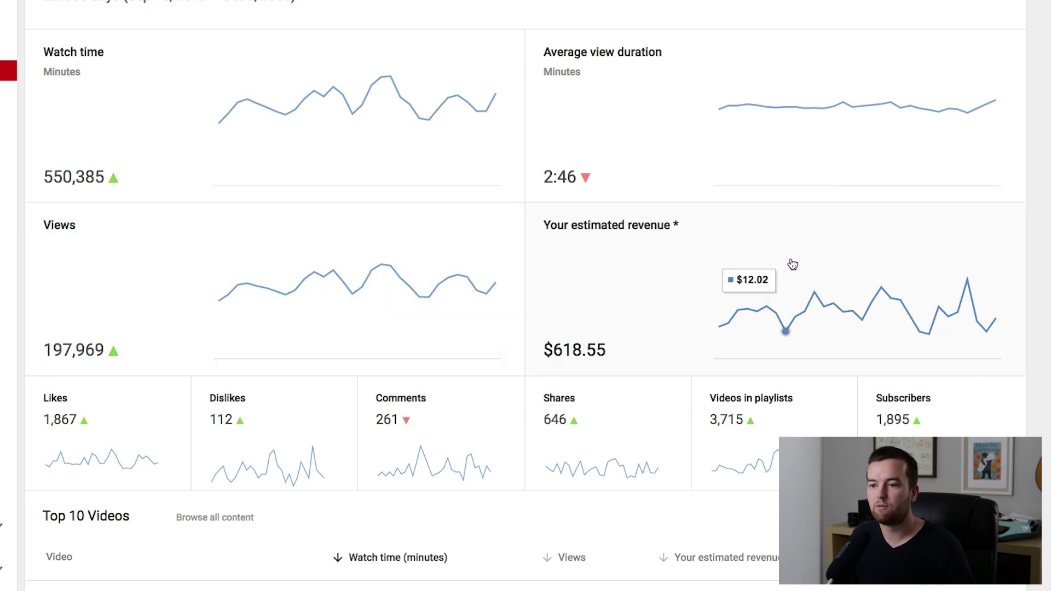
pyautogui.scroll(-3, 793, 264)
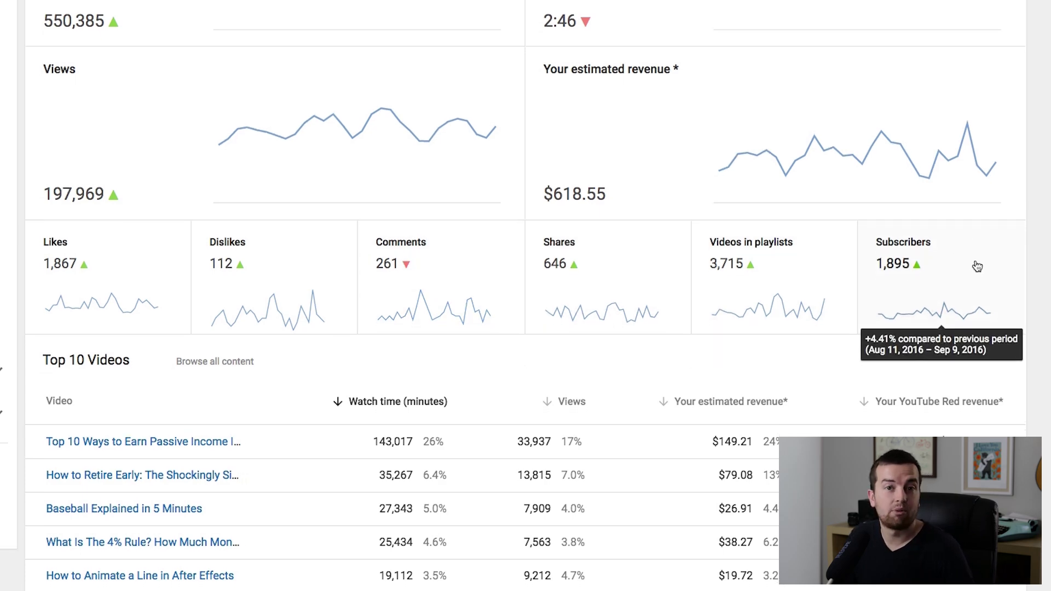
pyautogui.scroll(-4, 979, 266)
pyautogui.scroll(-1, 950, 270)
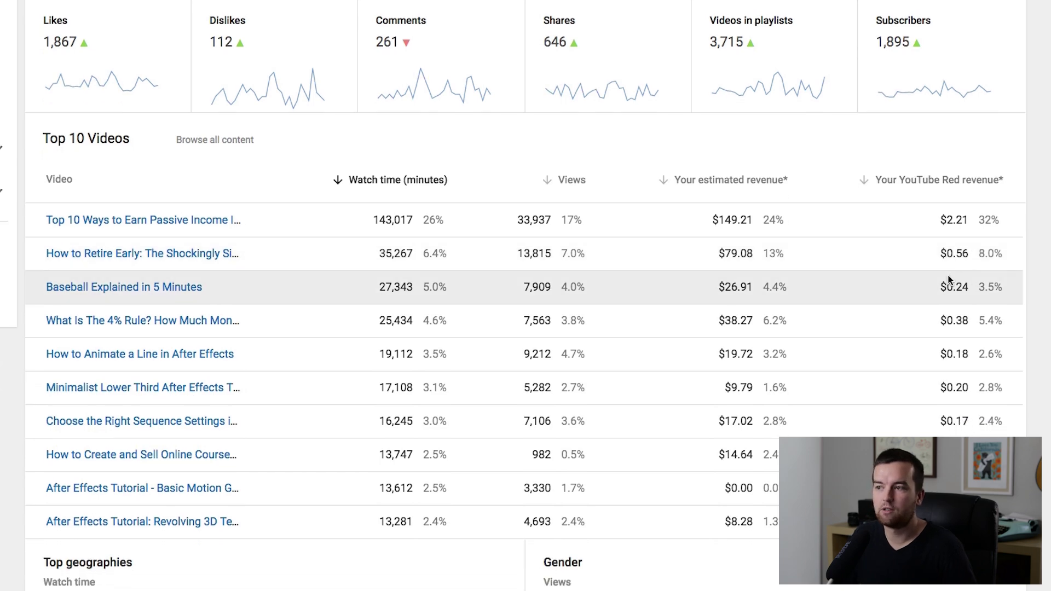
pyautogui.scroll(-1, 936, 291)
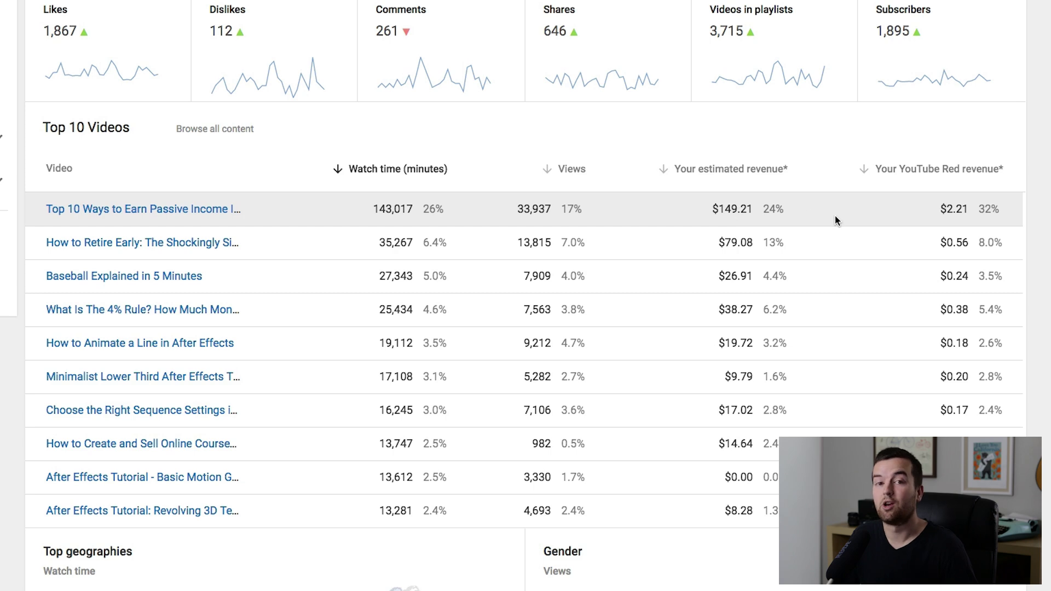
pyautogui.scroll(-1, 833, 216)
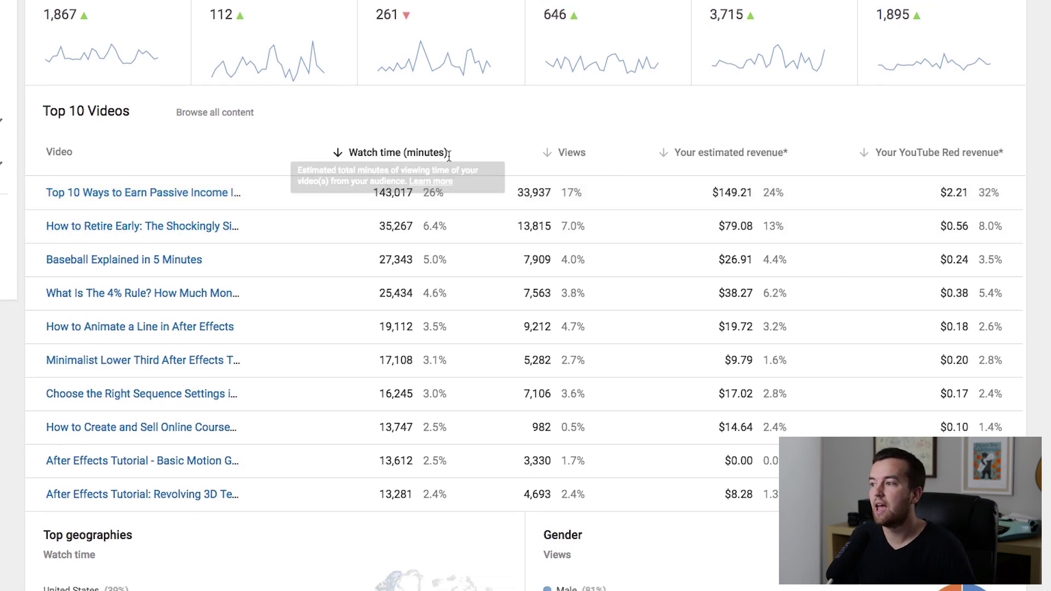
pyautogui.moveTo(958, 158)
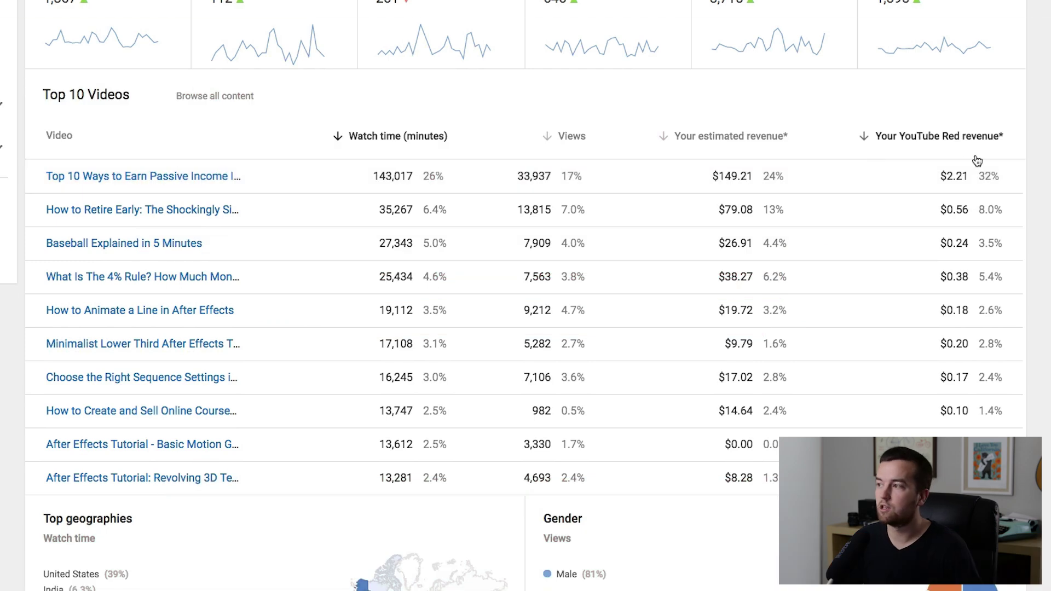
pyautogui.scroll(-3, 1017, 171)
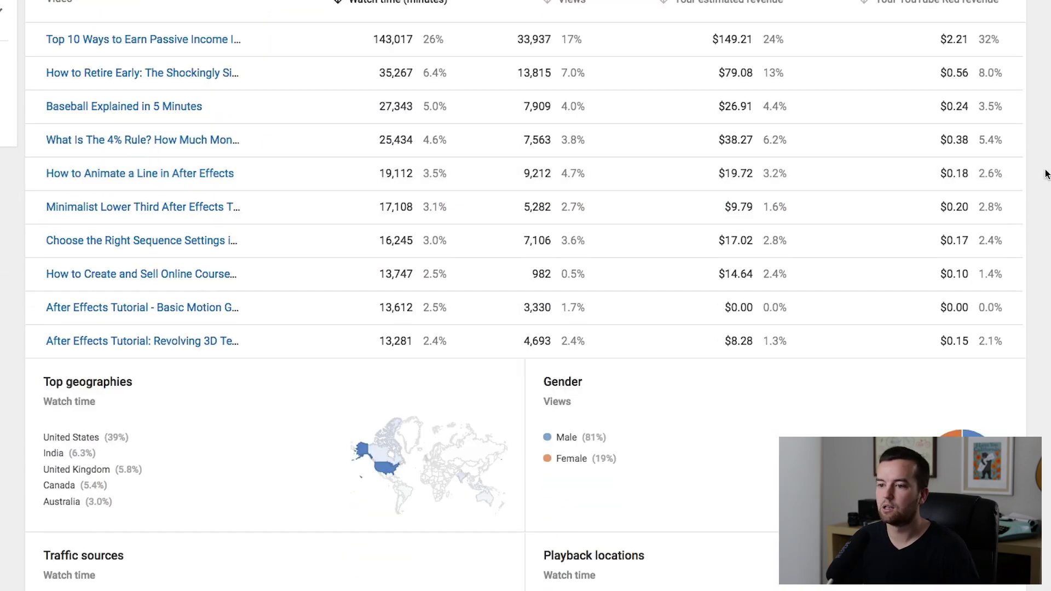
pyautogui.scroll(-3, 1043, 172)
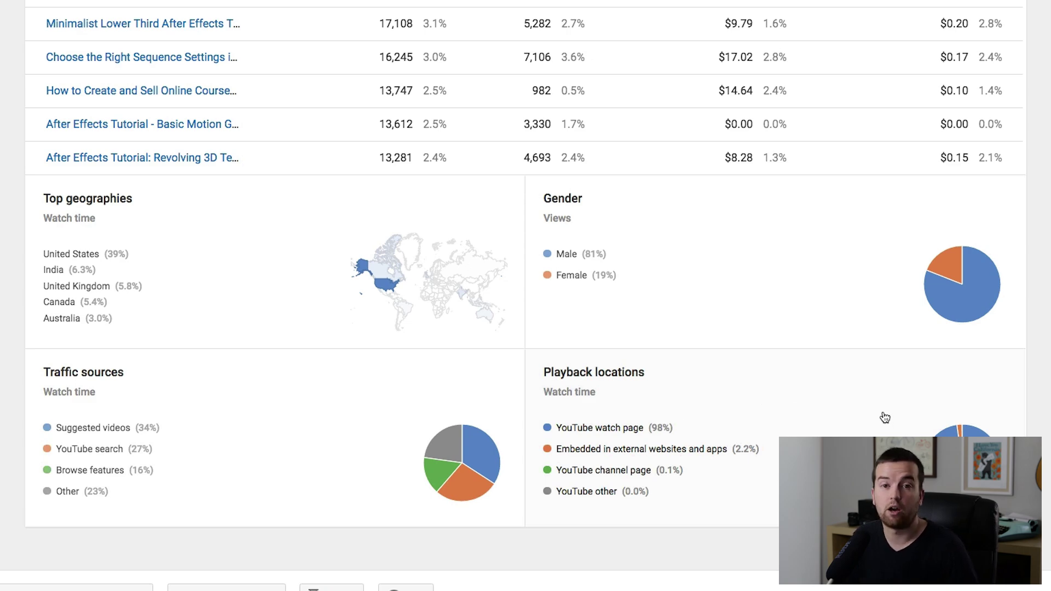
pyautogui.scroll(15, 885, 418)
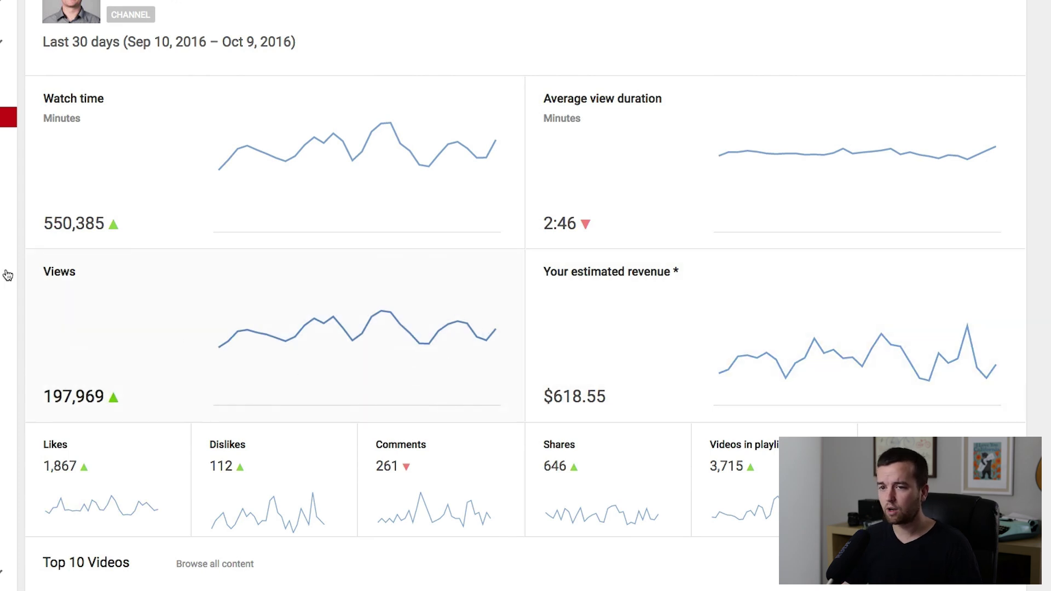
pyautogui.moveTo(664, 340)
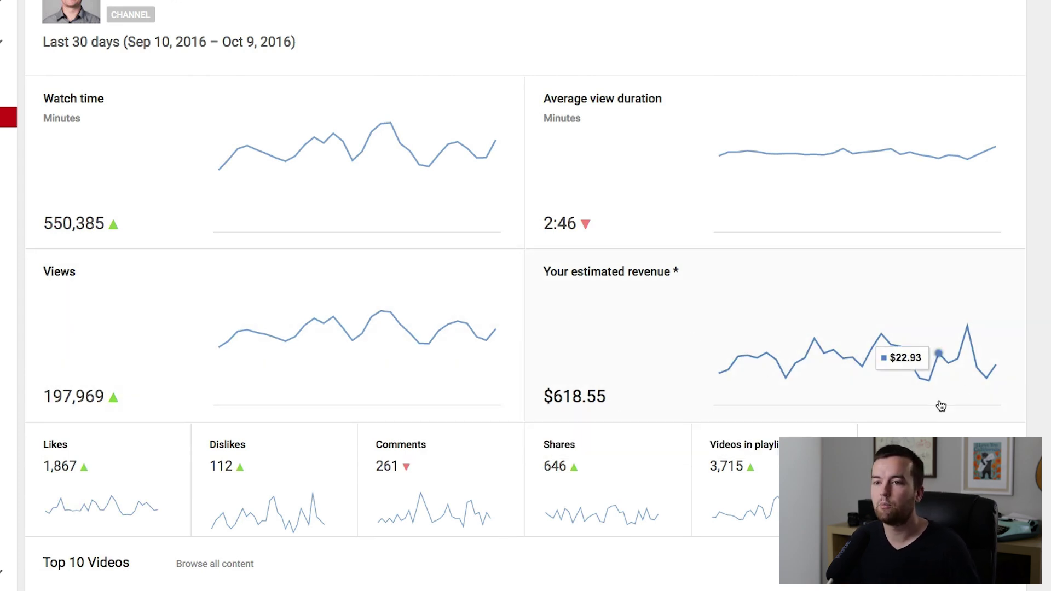
pyautogui.moveTo(842, 405)
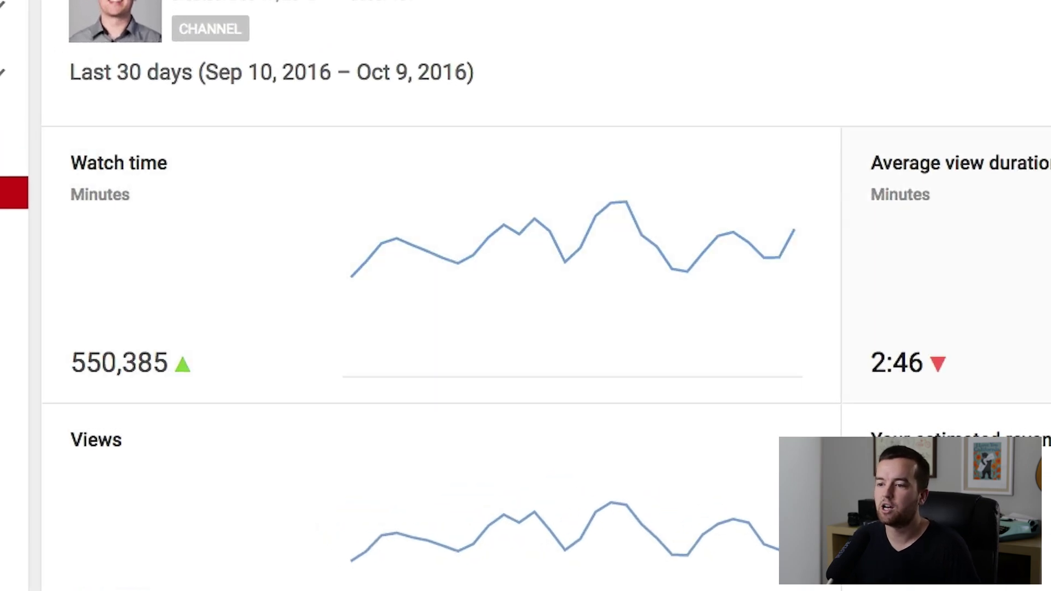
pyautogui.scroll(-3, 333, 491)
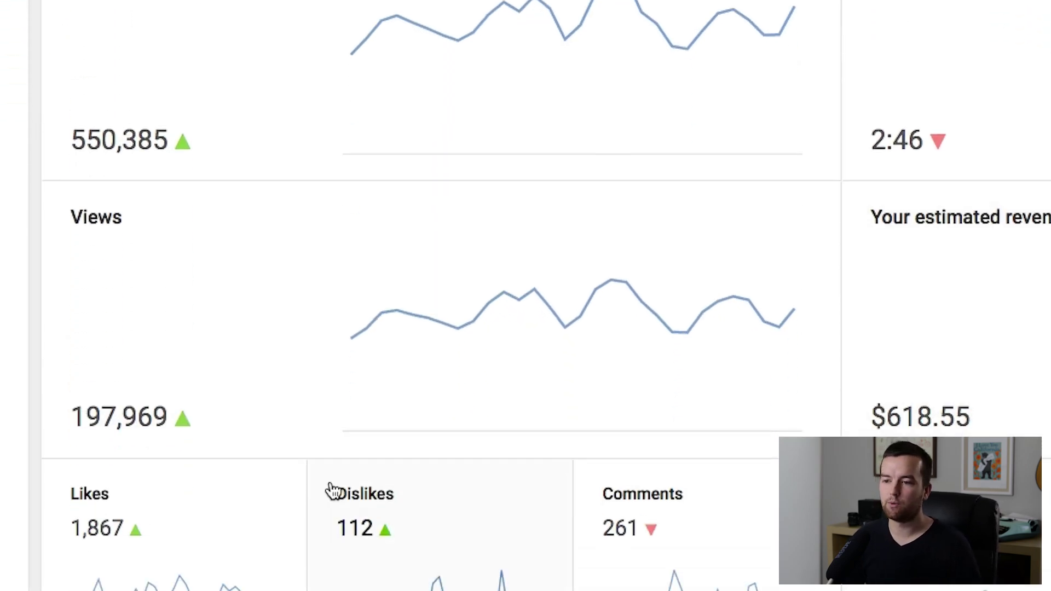
pyautogui.moveTo(327, 366)
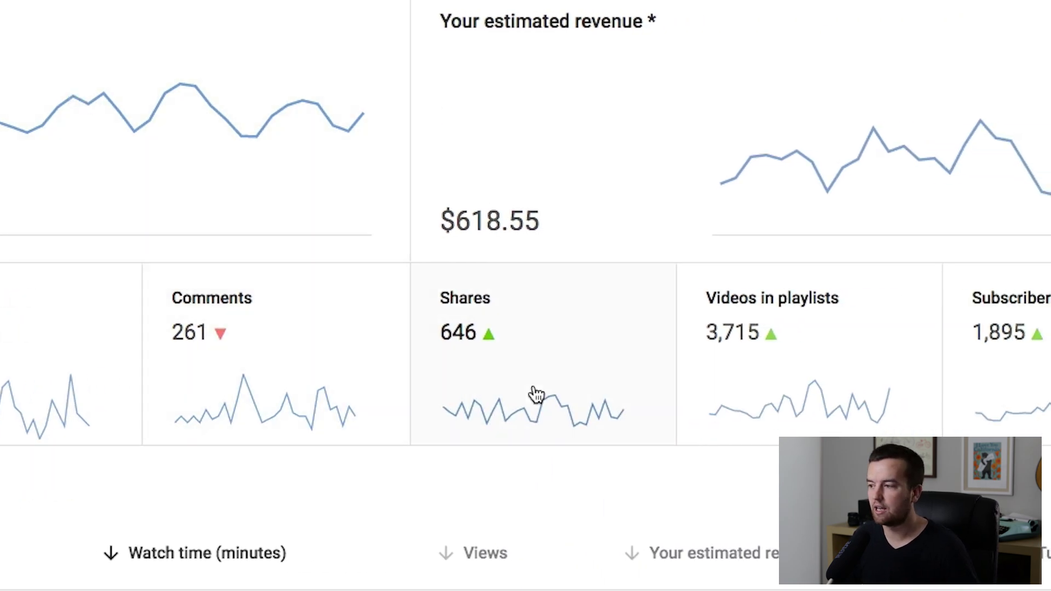
pyautogui.moveTo(746, 333)
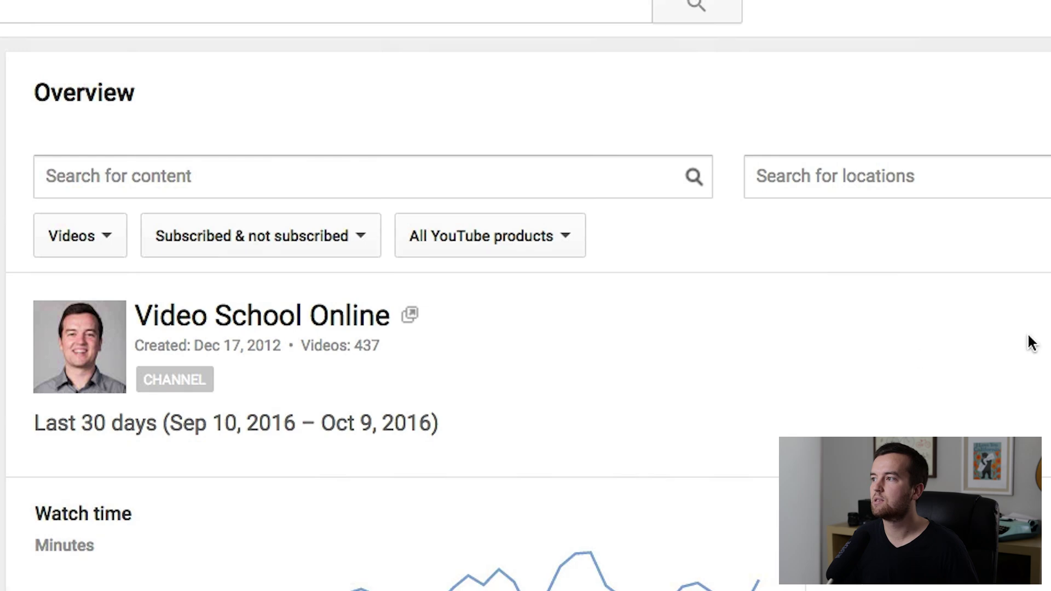
# Switch the overview to This quarter (Oct 1 – Oct 9, 2016) and review the figures
pyautogui.click(918, 94)
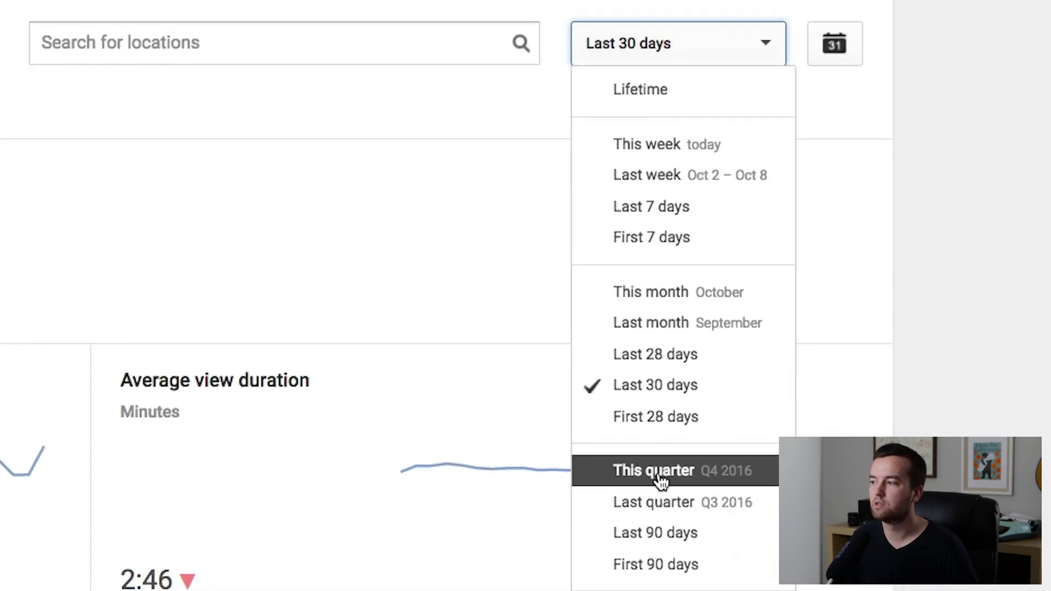
pyautogui.click(659, 474)
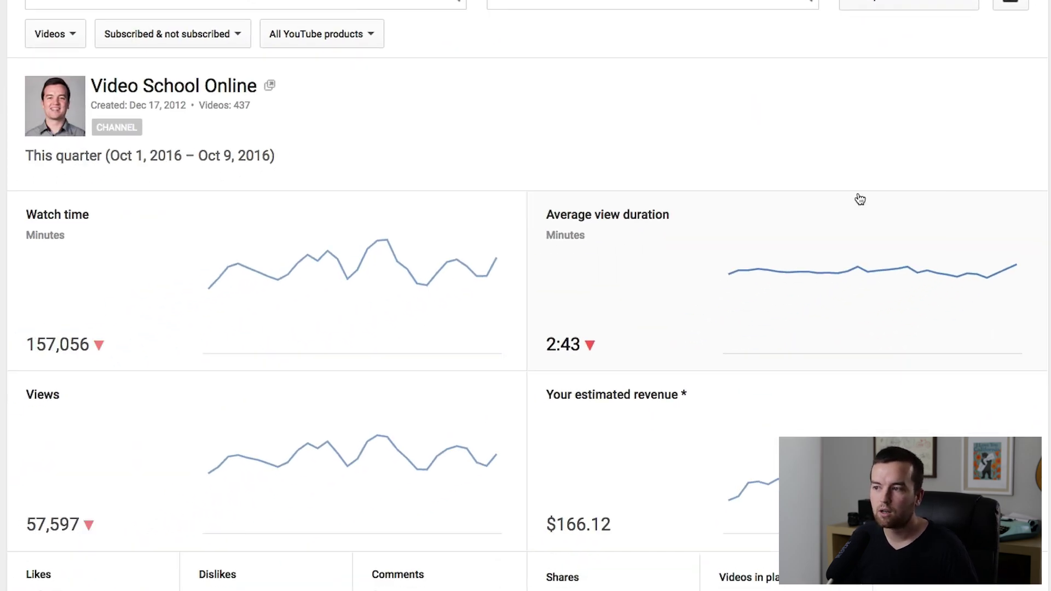
pyautogui.scroll(-1, 838, 214)
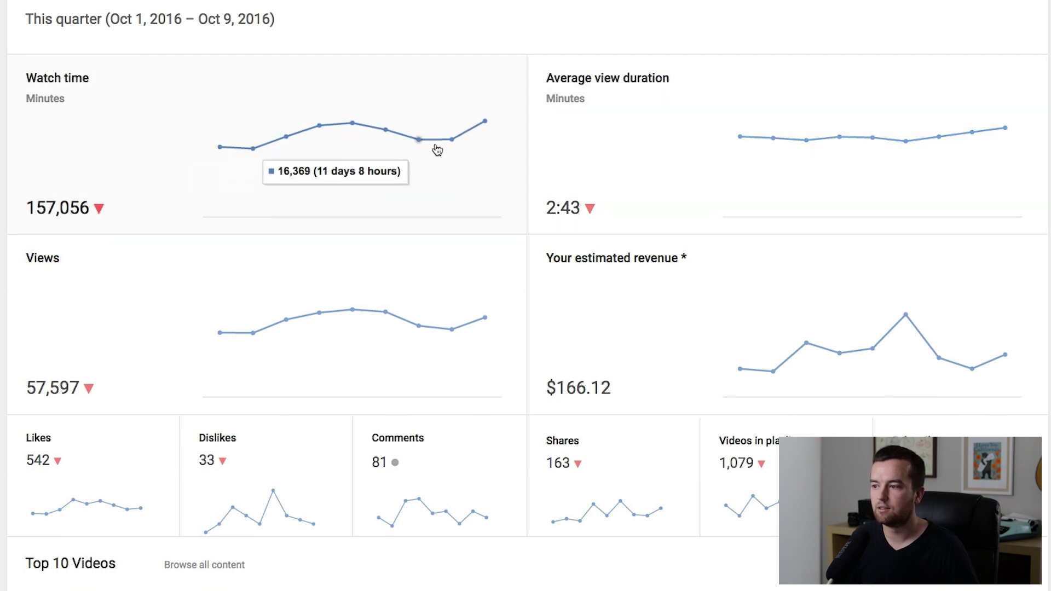
pyautogui.scroll(-1, 1044, 388)
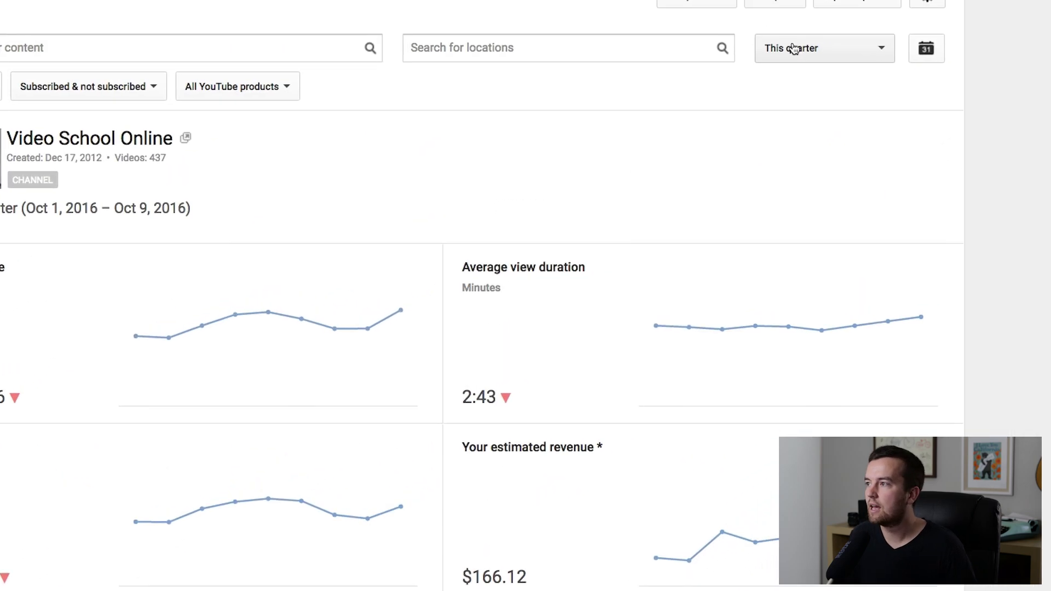
pyautogui.click(794, 49)
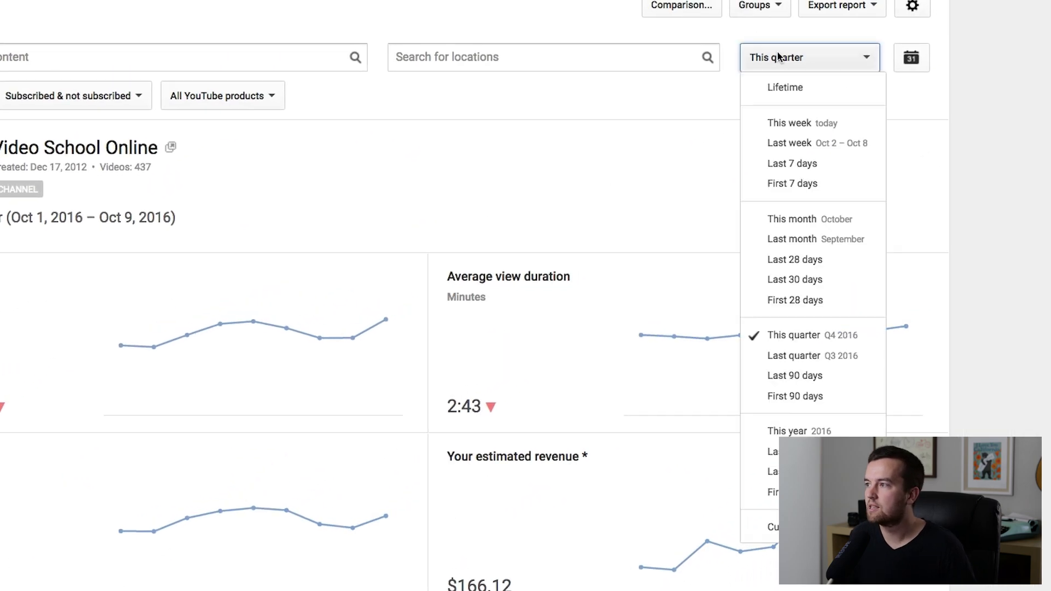
# Show This year (Jan 1 – Oct 9, 2016), review the Top 10 table, then open Realtime
pyautogui.click(792, 431)
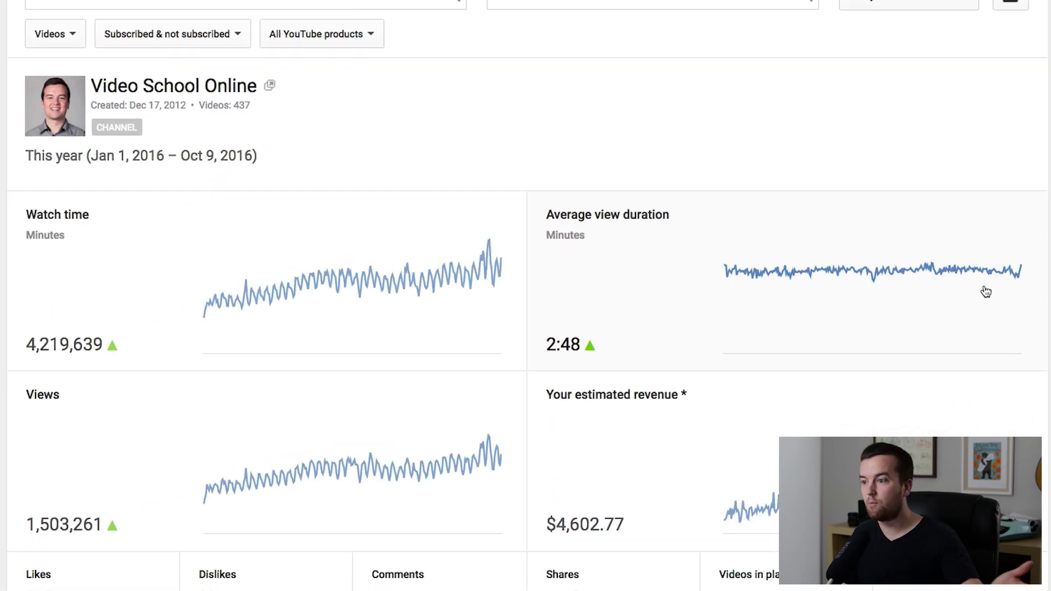
pyautogui.scroll(-3, 987, 287)
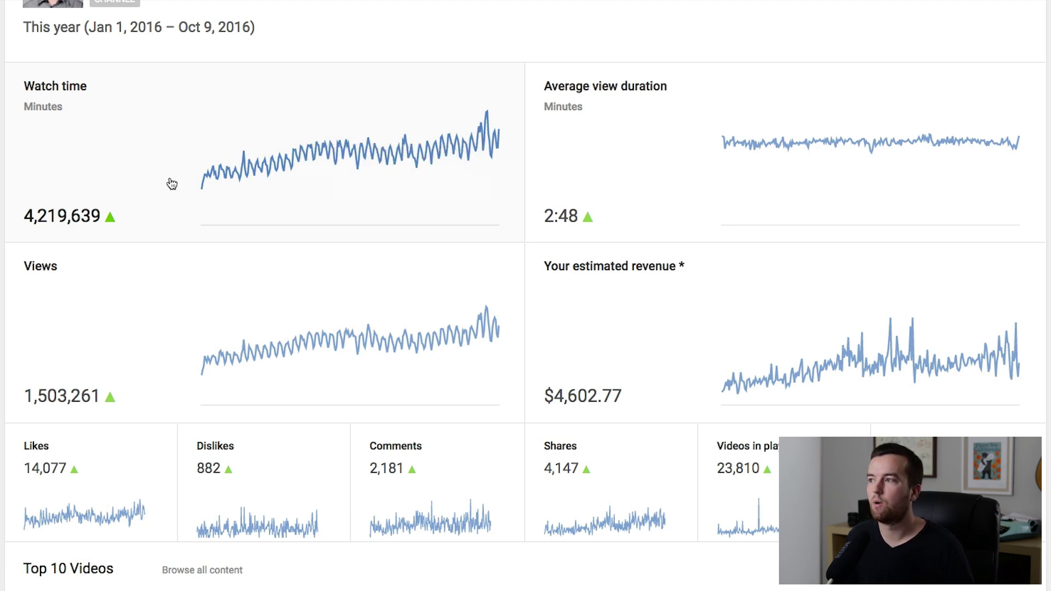
pyautogui.scroll(-1, 941, 229)
pyautogui.scroll(-4, 941, 230)
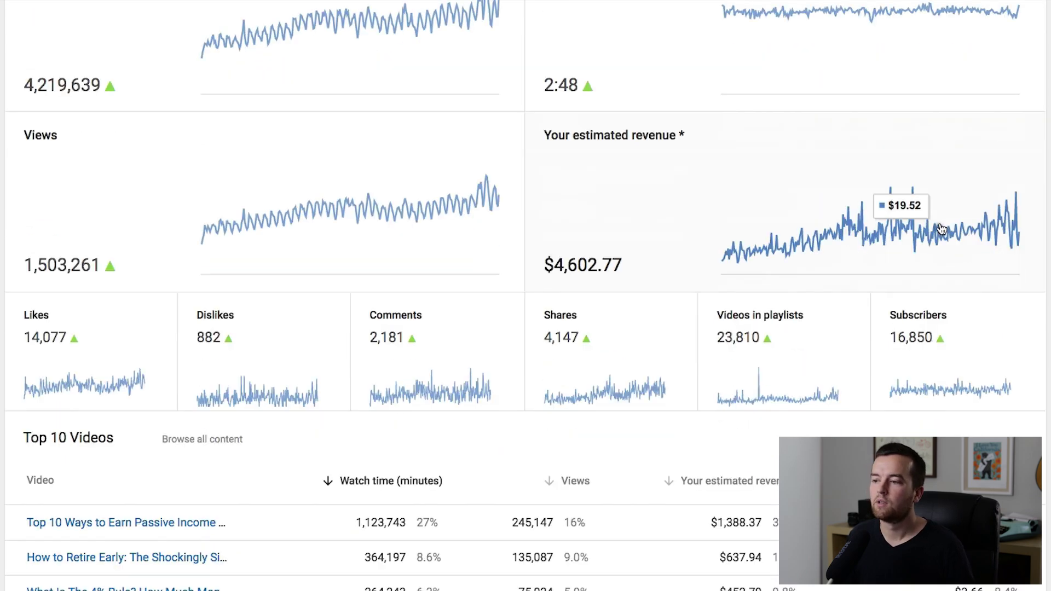
pyautogui.scroll(-4, 938, 206)
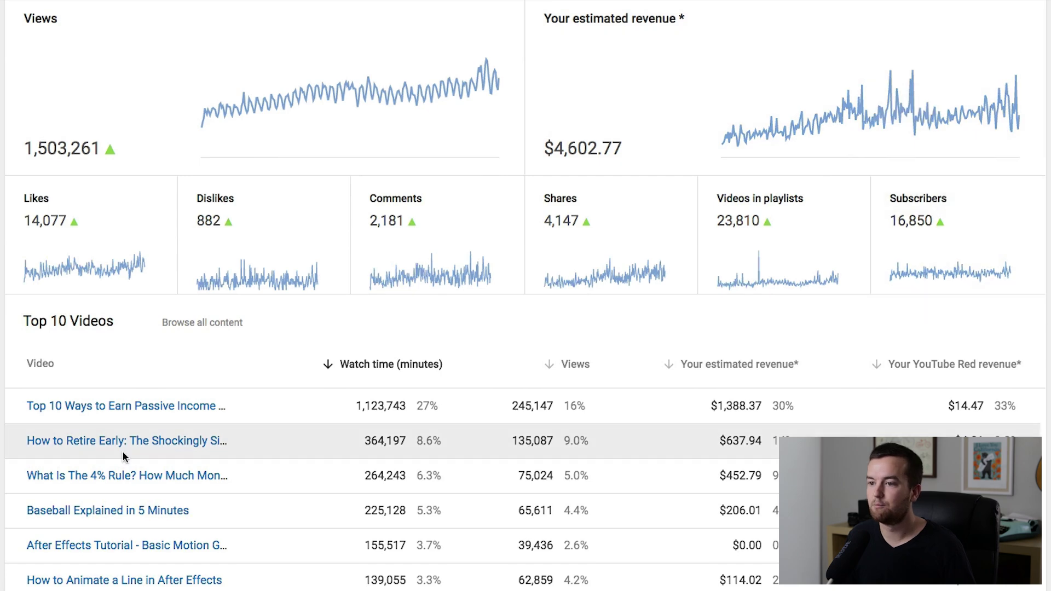
pyautogui.scroll(-5, 799, 403)
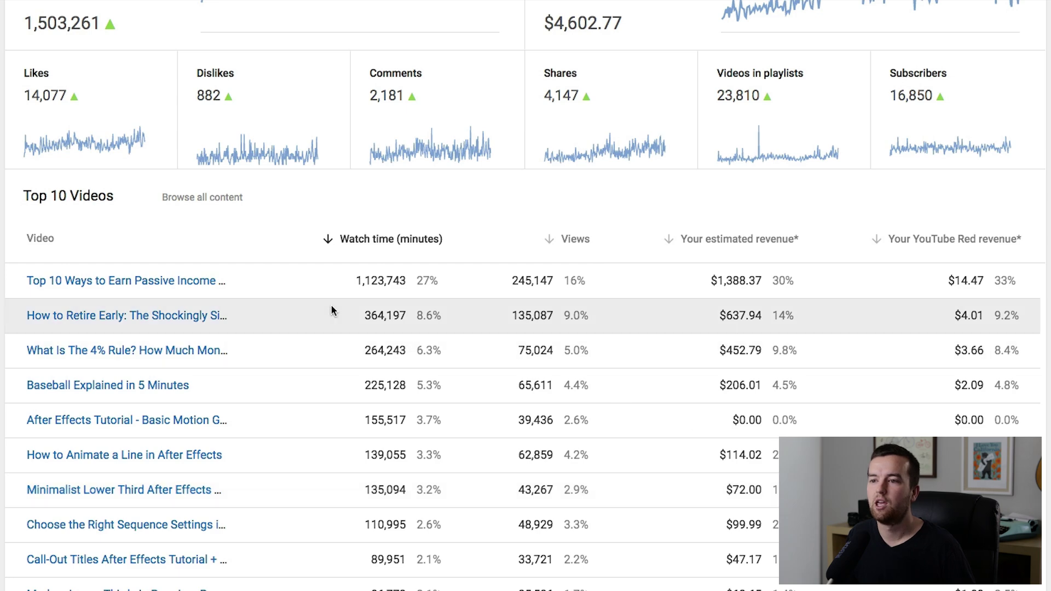
pyautogui.moveTo(30, 288)
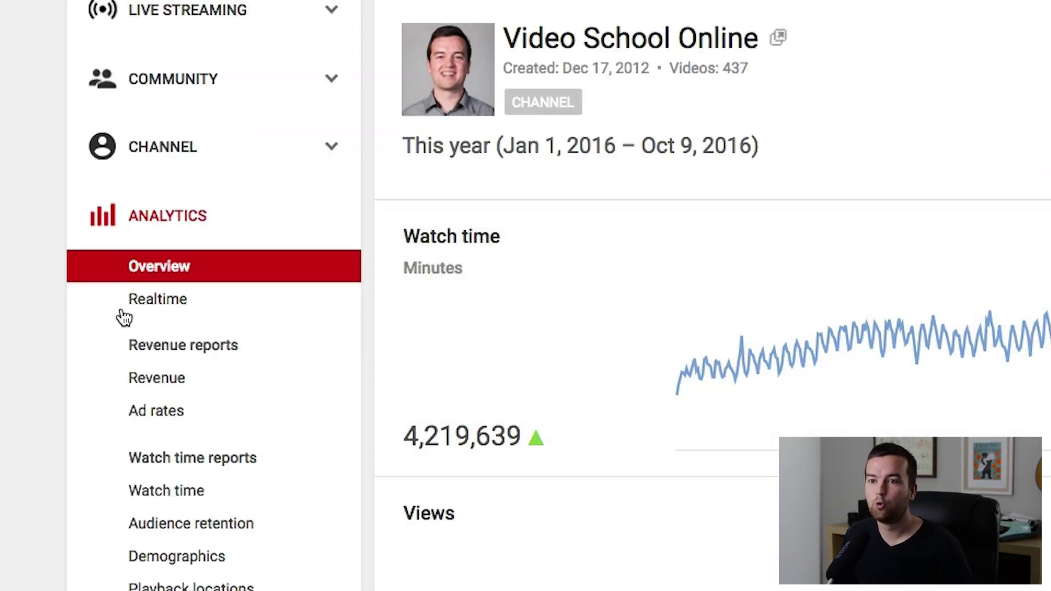
pyautogui.click(164, 302)
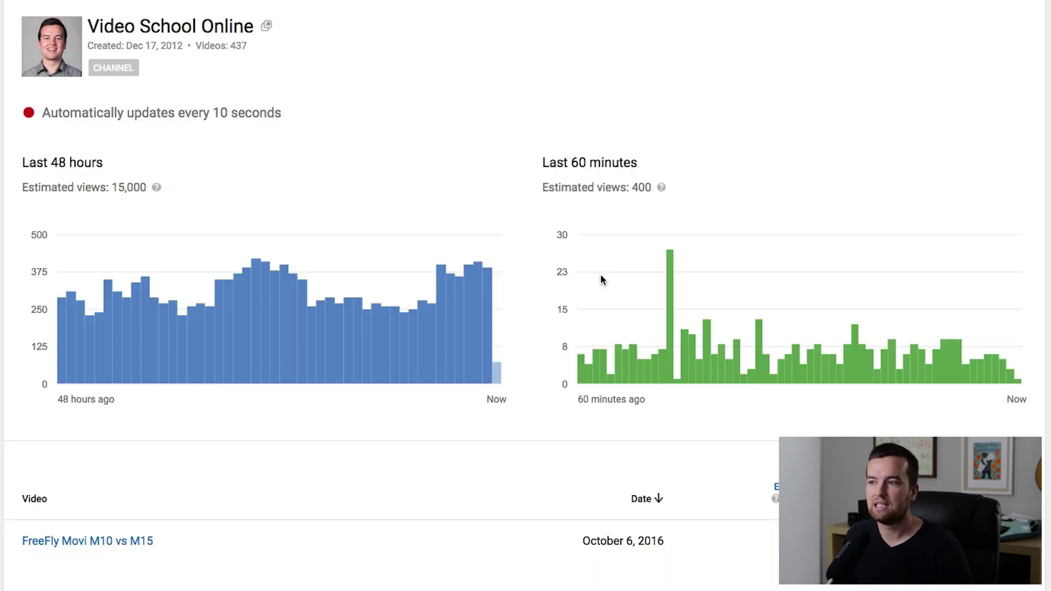
# Scroll the Realtime report down to the per-video 48-hour and 60-minute view counts
pyautogui.scroll(-2, 791, 286)
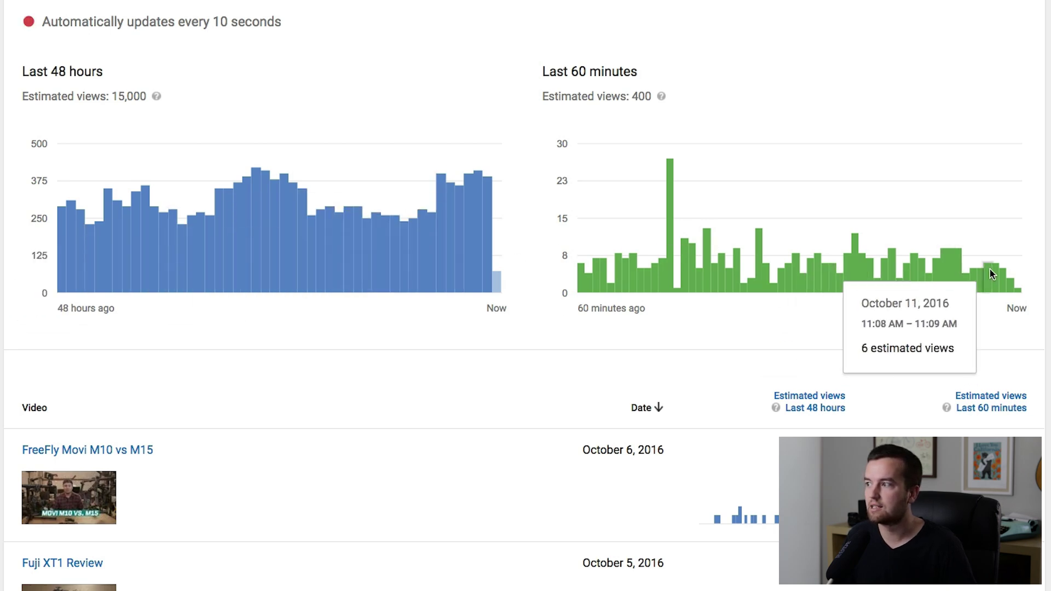
pyautogui.scroll(-5, 745, 285)
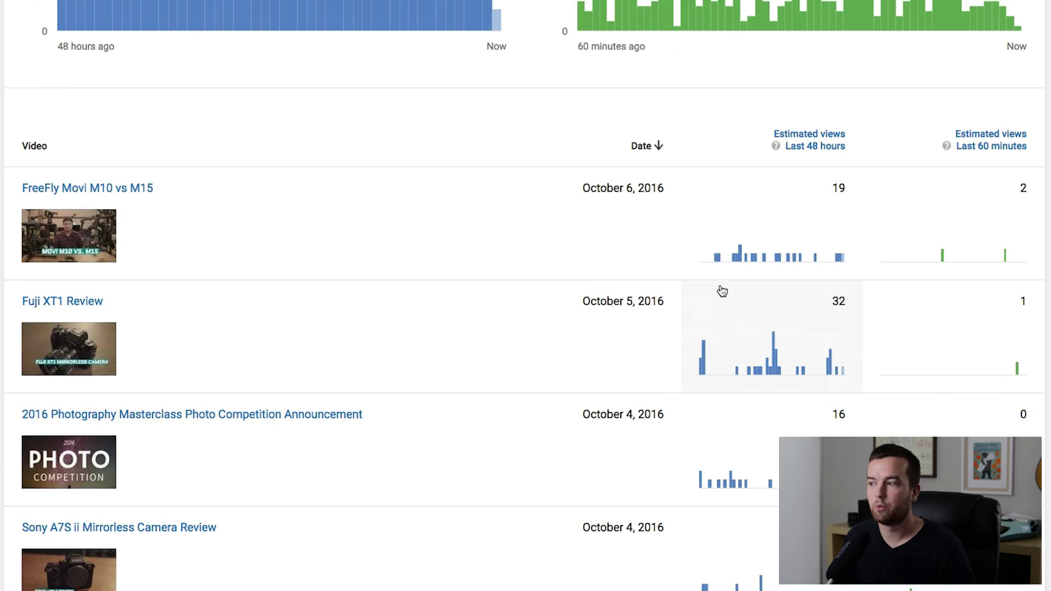
pyautogui.scroll(-2, 722, 291)
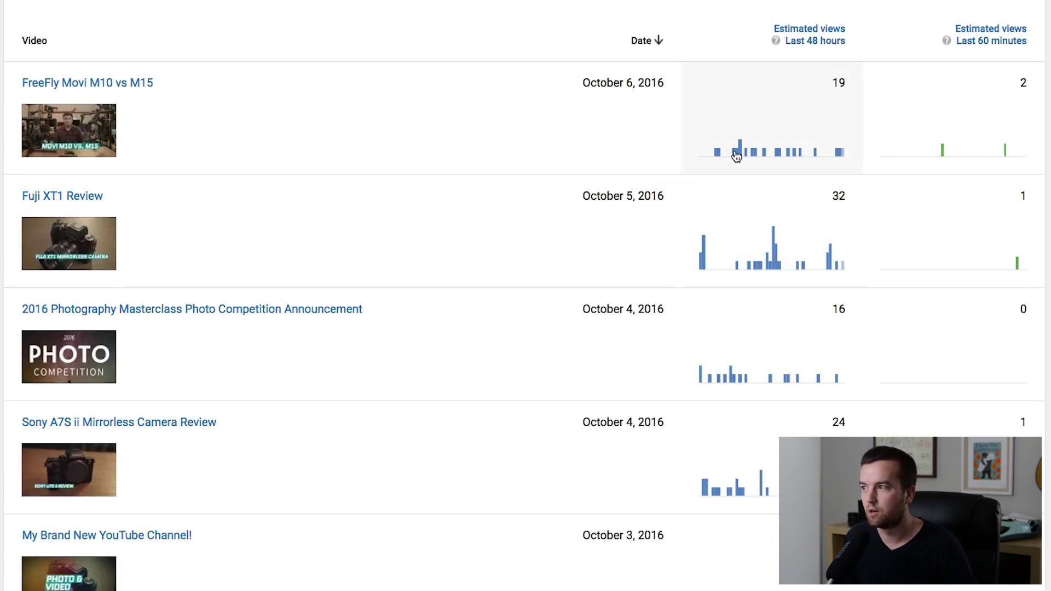
pyautogui.moveTo(842, 164)
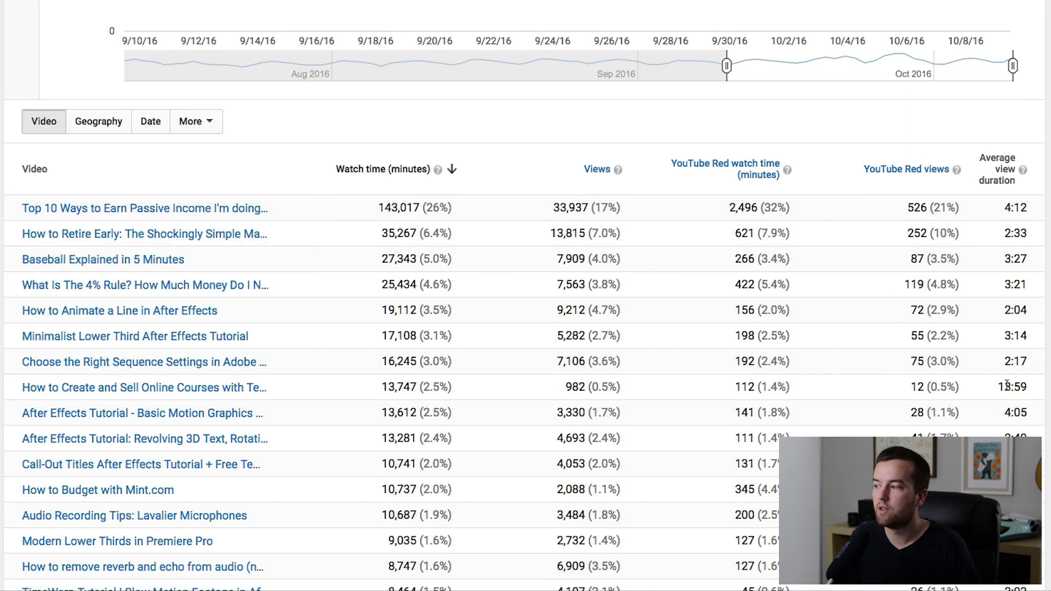
# Highlight and then deselect the 13:59 average view duration in the Watch time table
pyautogui.moveTo(999, 389); pyautogui.dragTo(1033, 388)
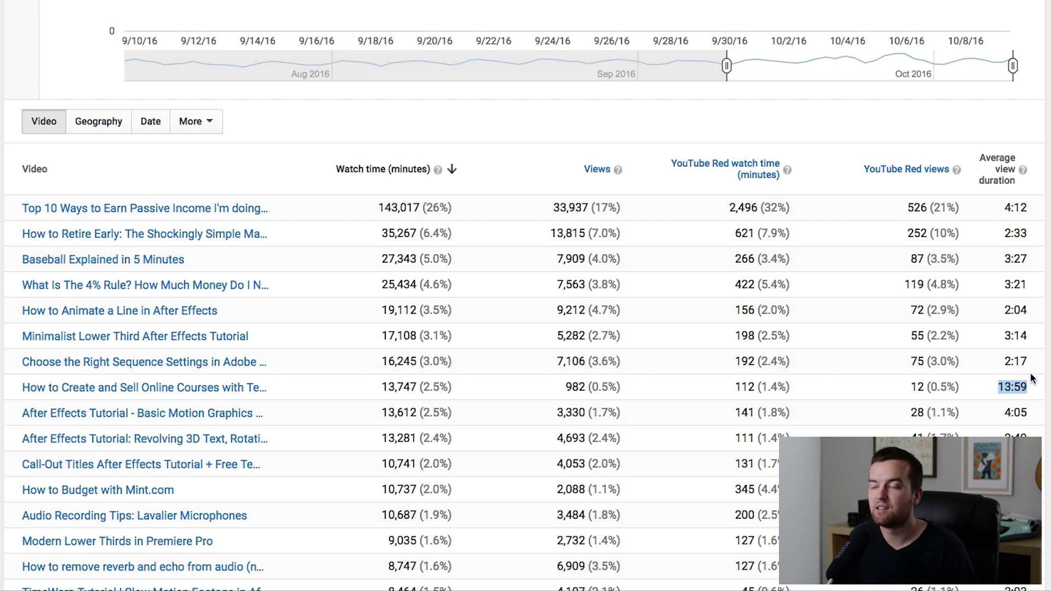
pyautogui.click(1031, 386)
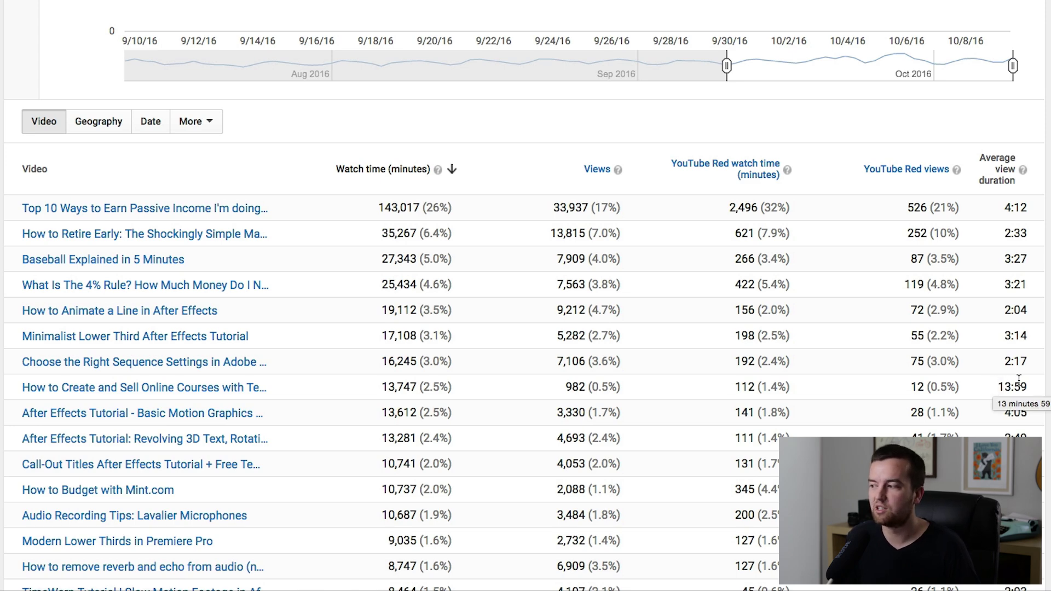
pyautogui.scroll(5, 478, 347)
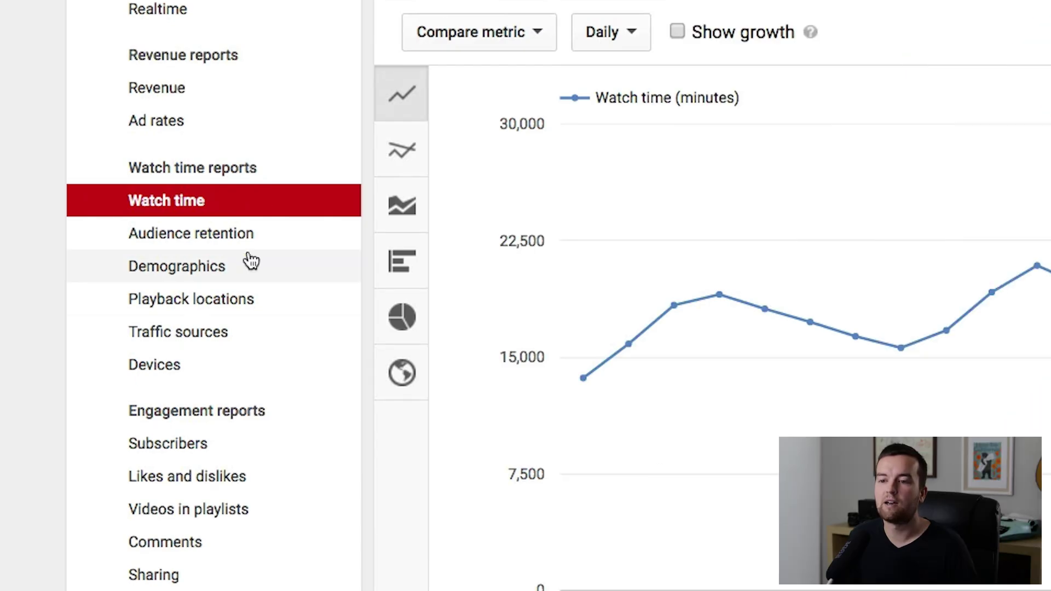
# Open the Audience retention report and scroll through its per-video table
pyautogui.click(253, 236)
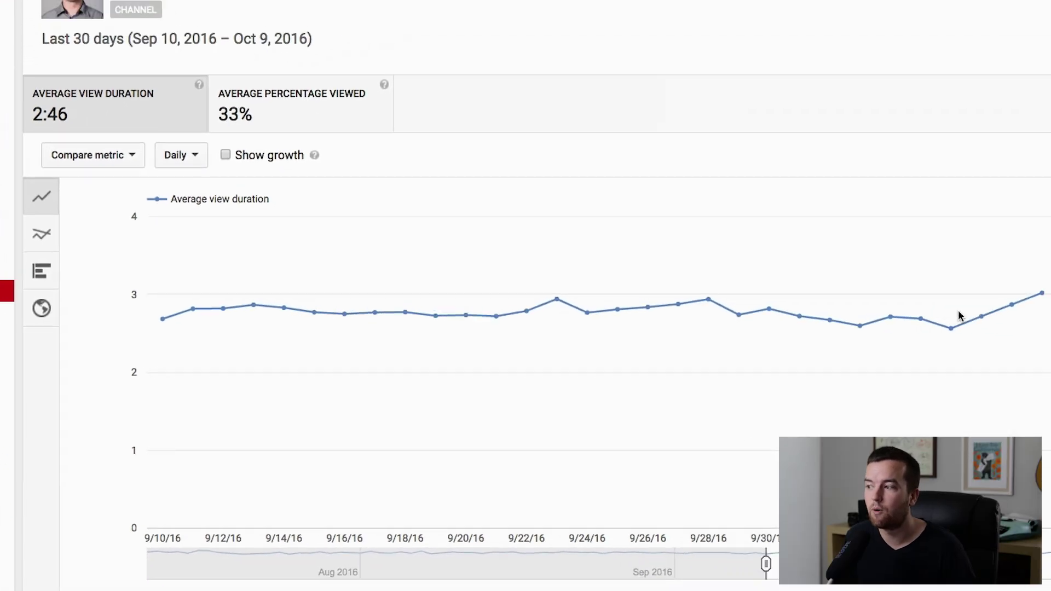
pyautogui.scroll(-7, 1047, 313)
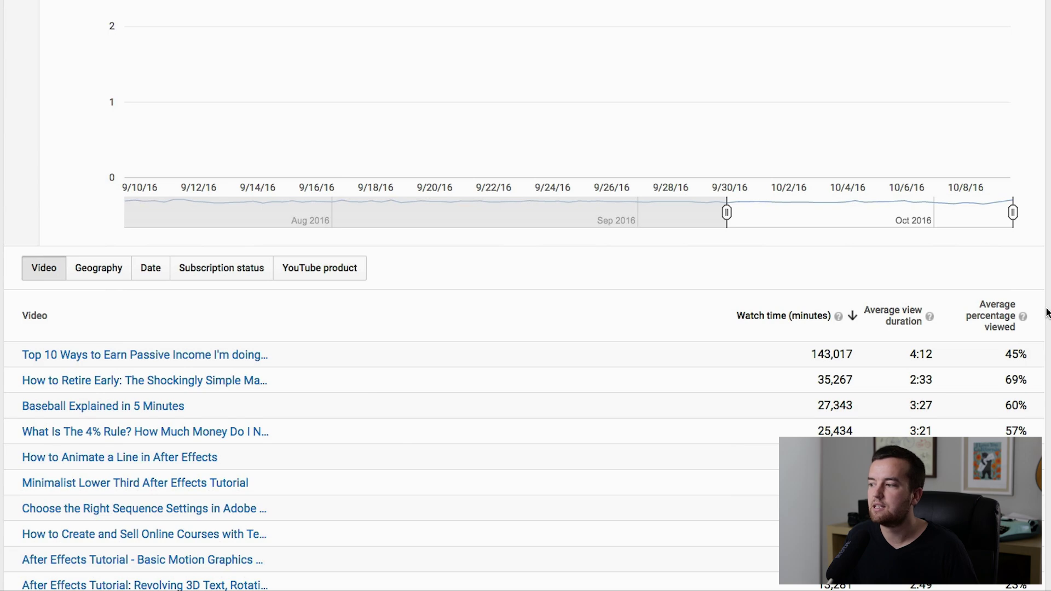
pyautogui.scroll(-2, 1047, 312)
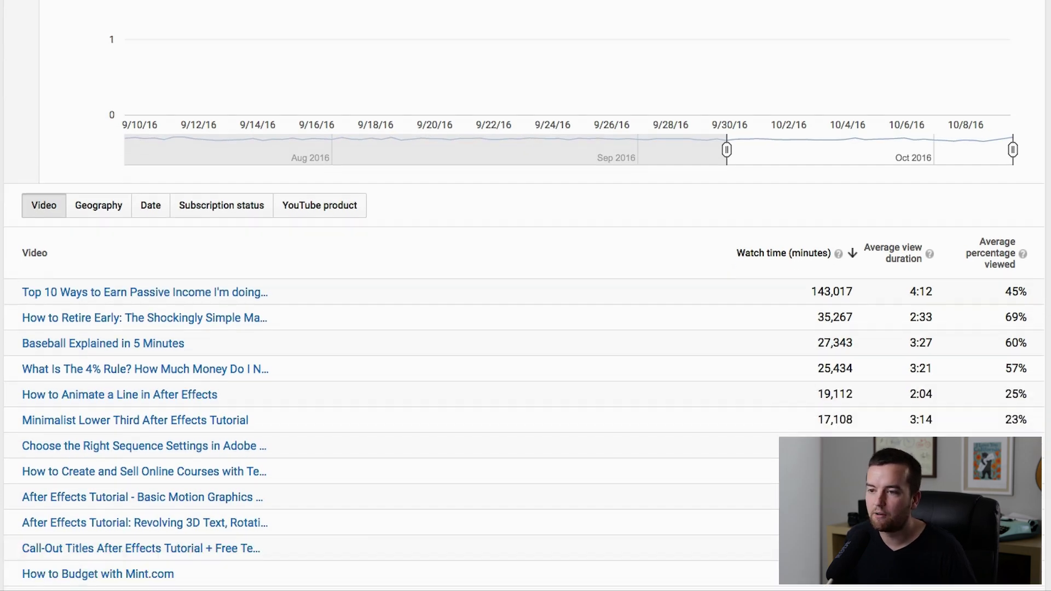
pyautogui.scroll(-1, 524, 308)
pyautogui.scroll(-6, 1046, 298)
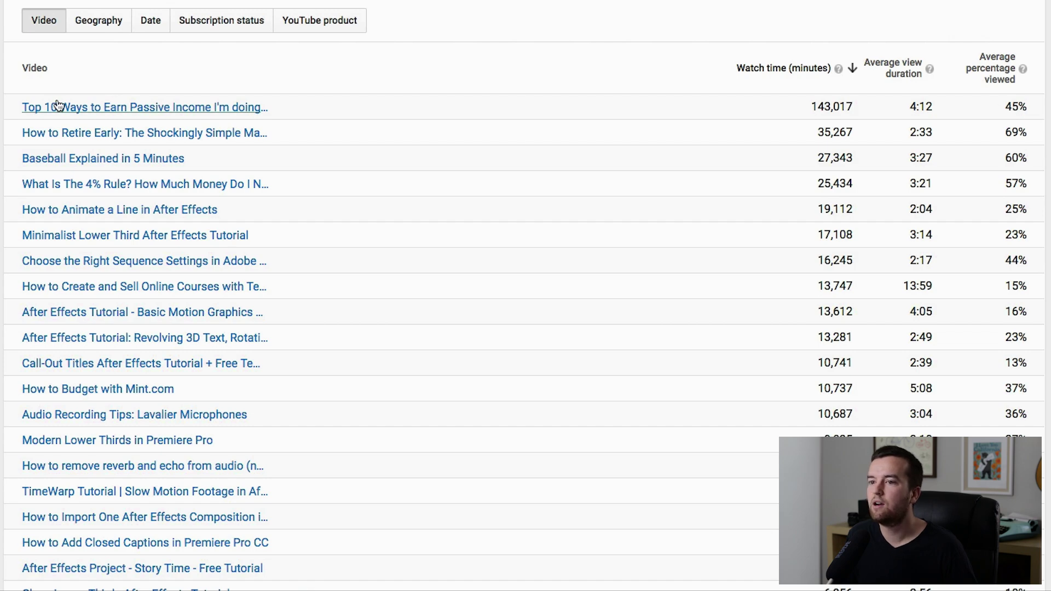
pyautogui.moveTo(47, 108)
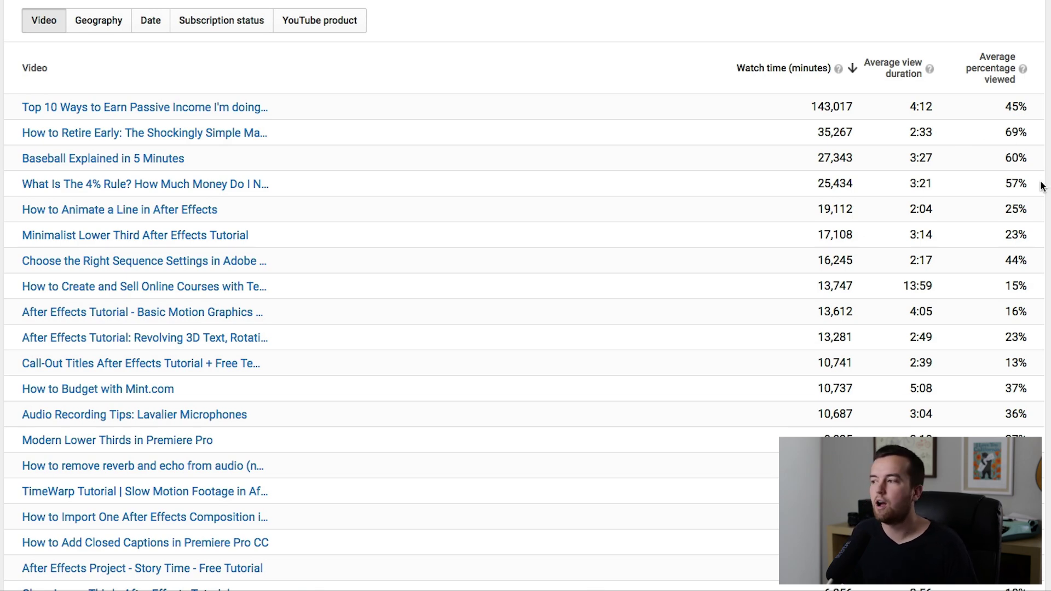
pyautogui.scroll(-2, 526, 296)
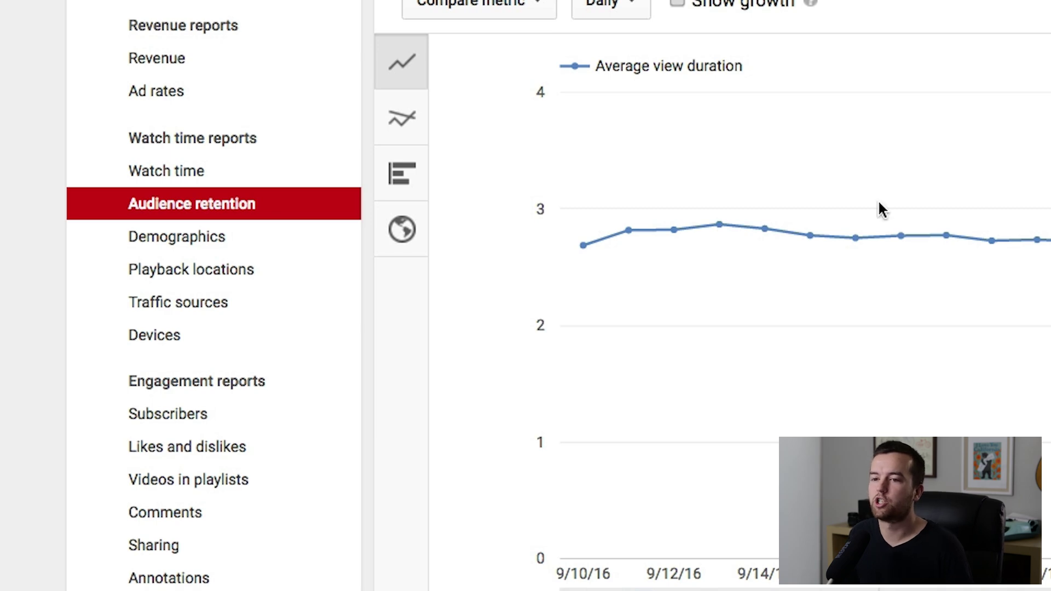
# Open the Demographics report and scroll through the age and gender breakdown
pyautogui.click(295, 244)
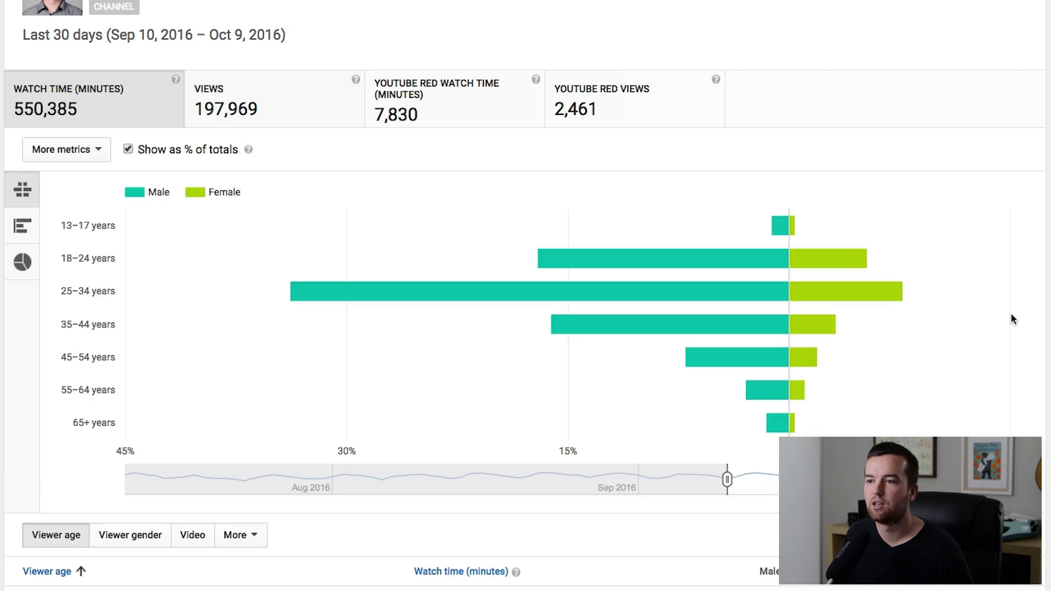
pyautogui.scroll(-1, 1011, 318)
pyautogui.scroll(-1, 1010, 318)
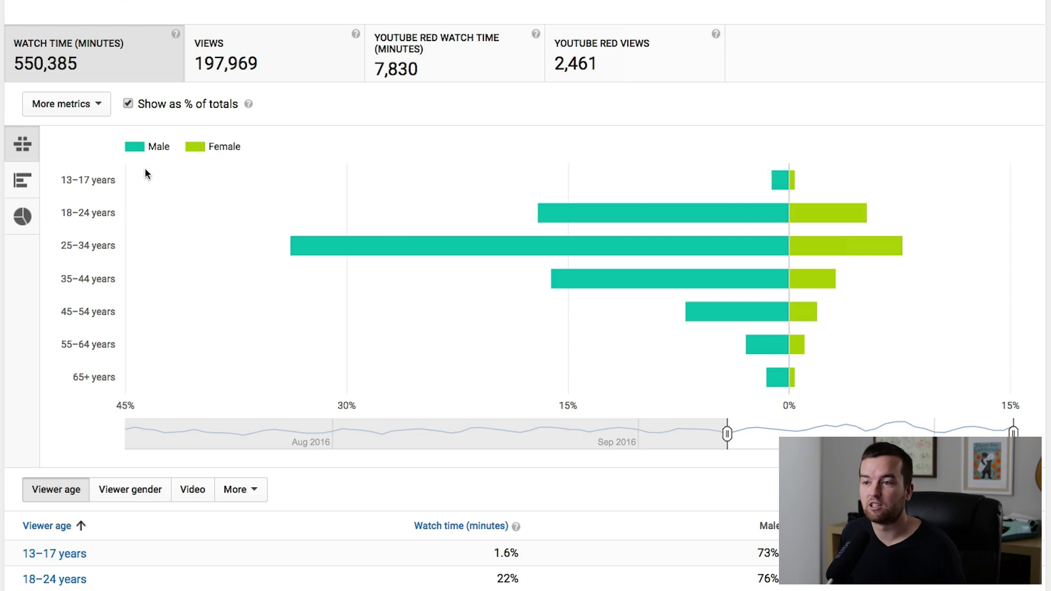
pyautogui.moveTo(445, 234)
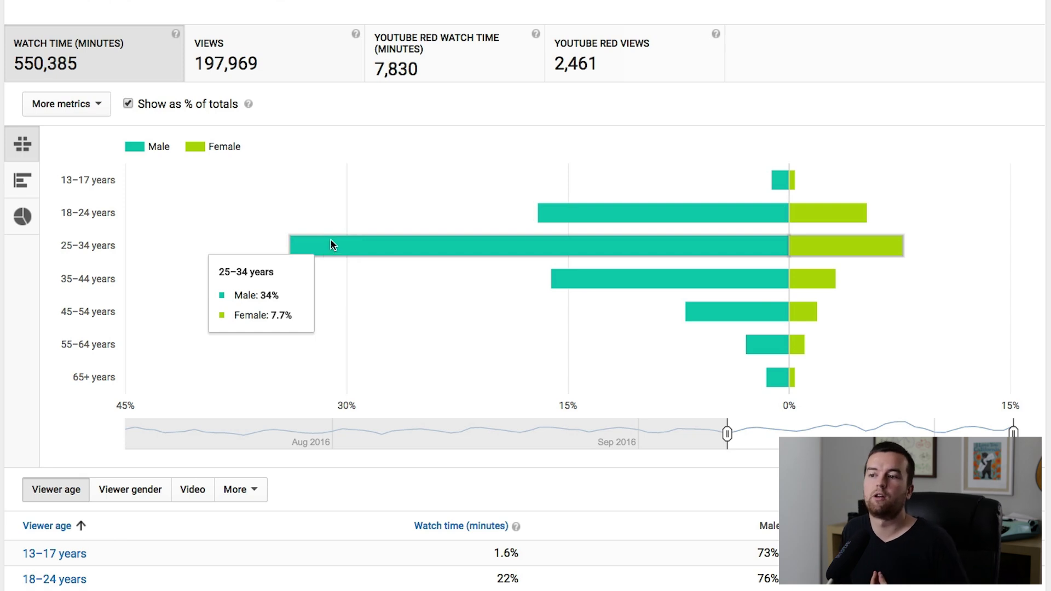
pyautogui.scroll(-1, 355, 307)
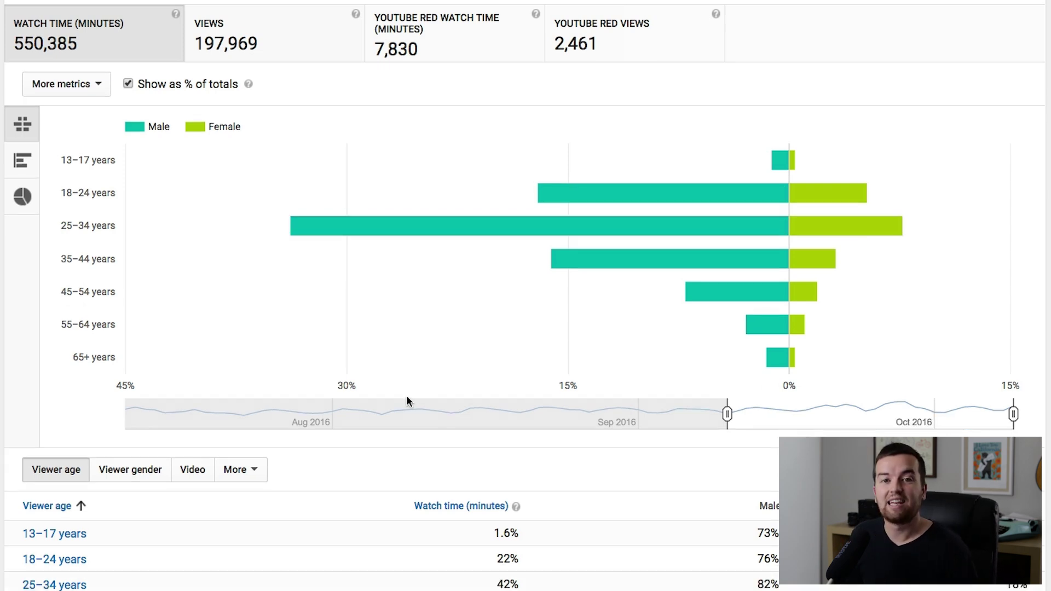
pyautogui.scroll(-3, 245, 445)
# Break the demographics table down by Video instead of the More options
pyautogui.click(219, 414)
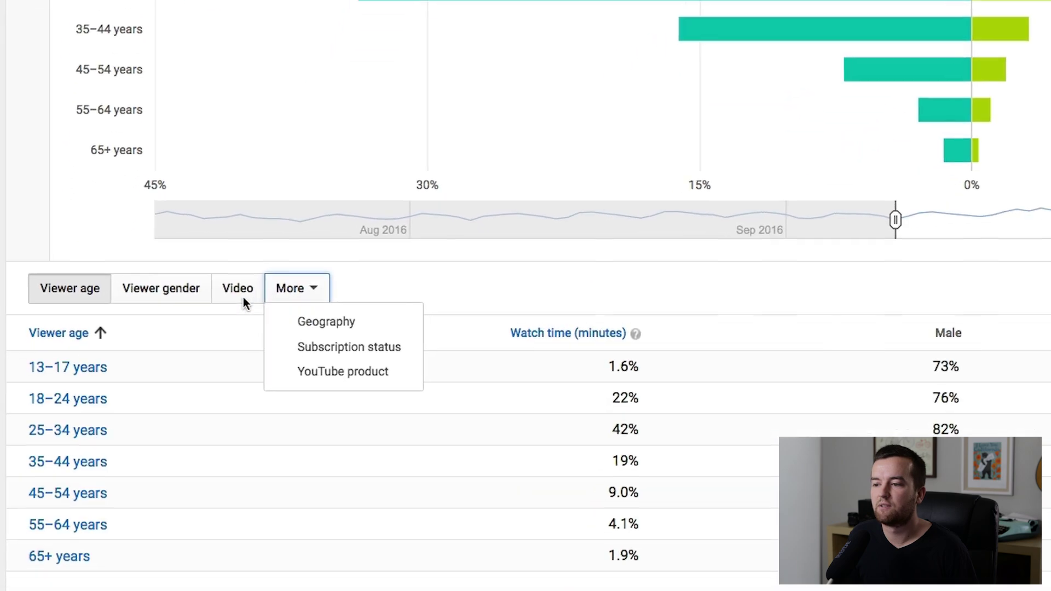
pyautogui.click(203, 412)
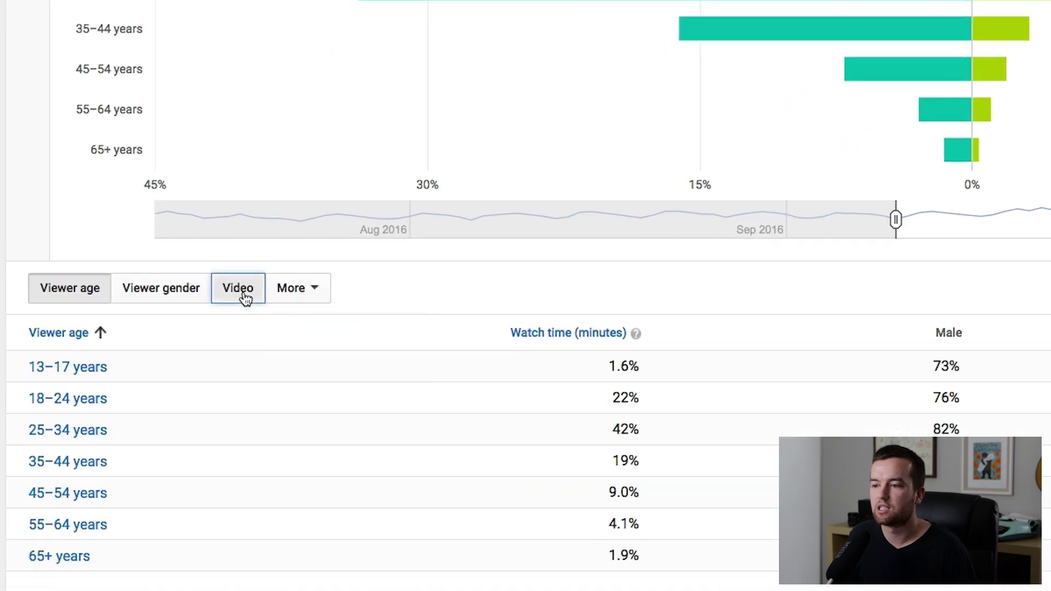
pyautogui.click(245, 296)
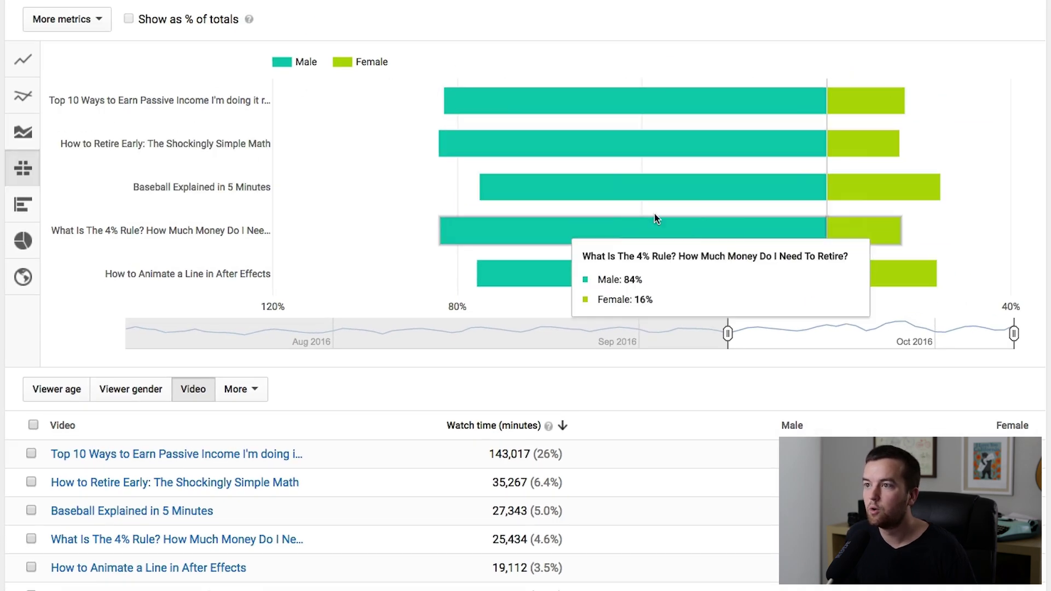
pyautogui.moveTo(775, 280)
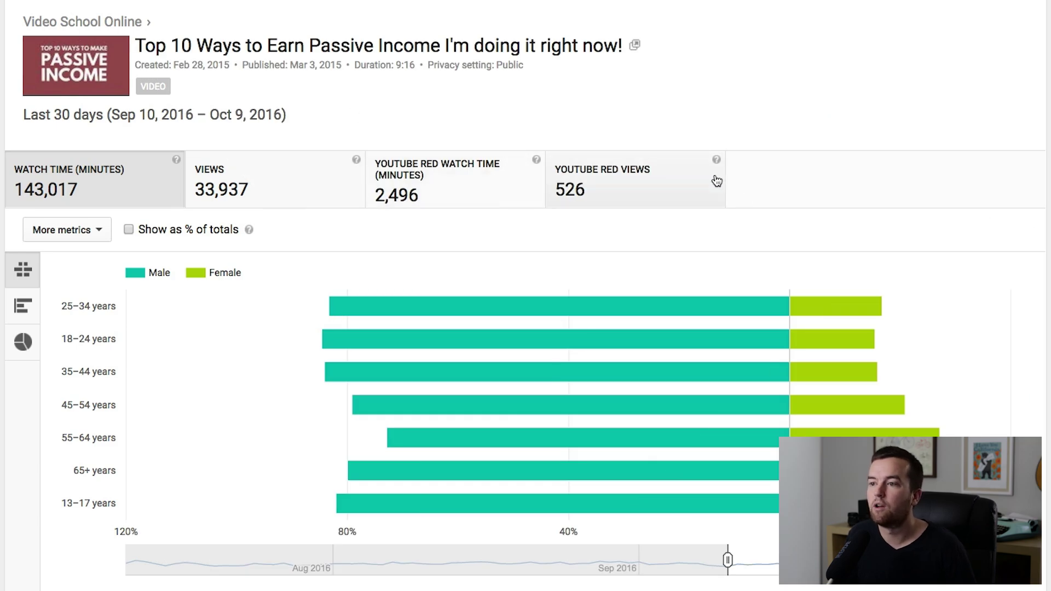
pyautogui.scroll(-8, 848, 181)
pyautogui.scroll(8, 847, 183)
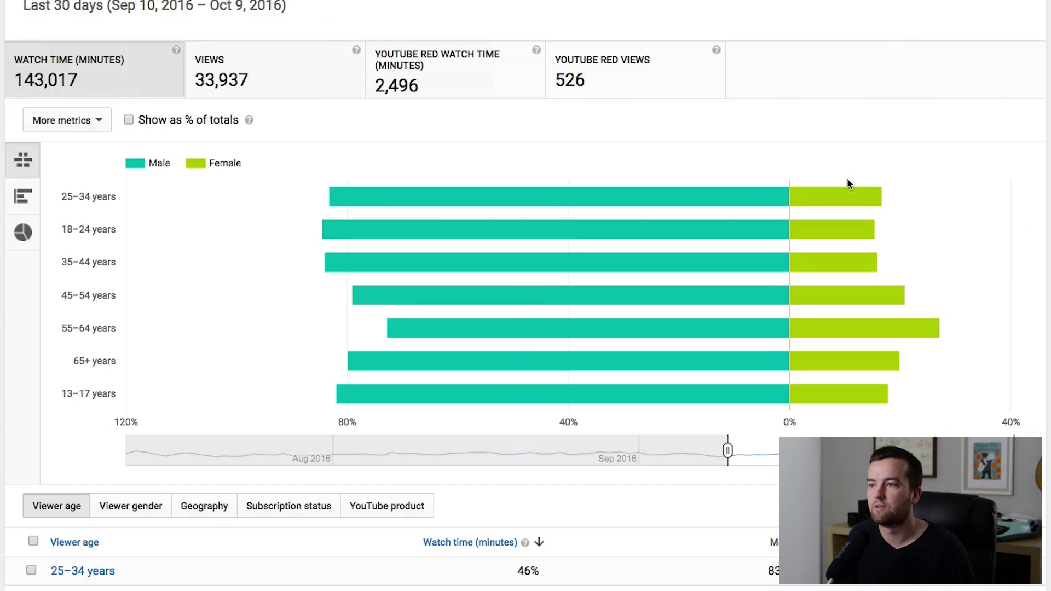
pyautogui.moveTo(97, 170)
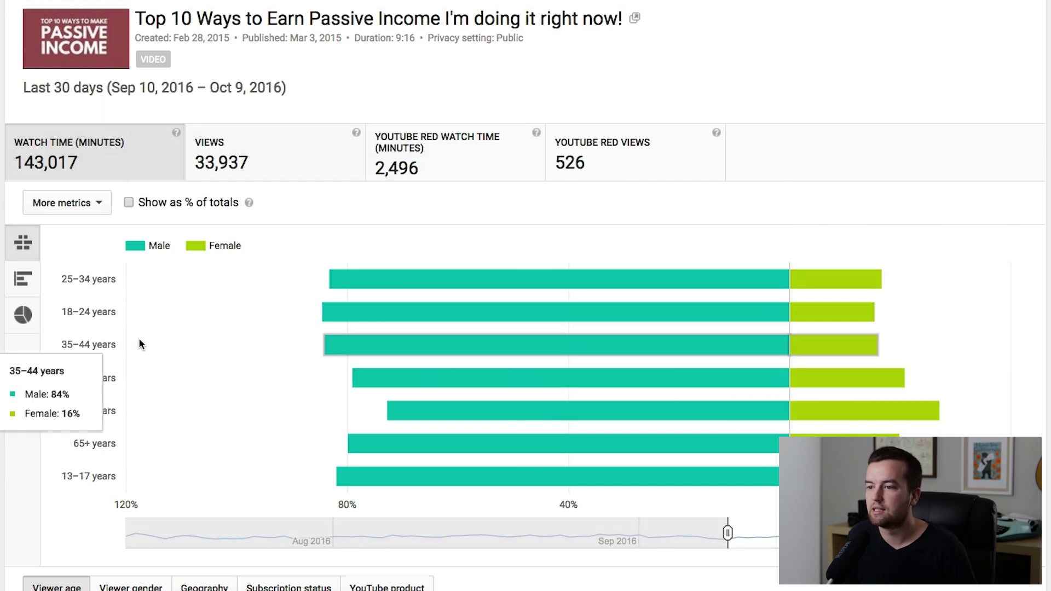
pyautogui.moveTo(243, 358)
pyautogui.scroll(-4, 242, 358)
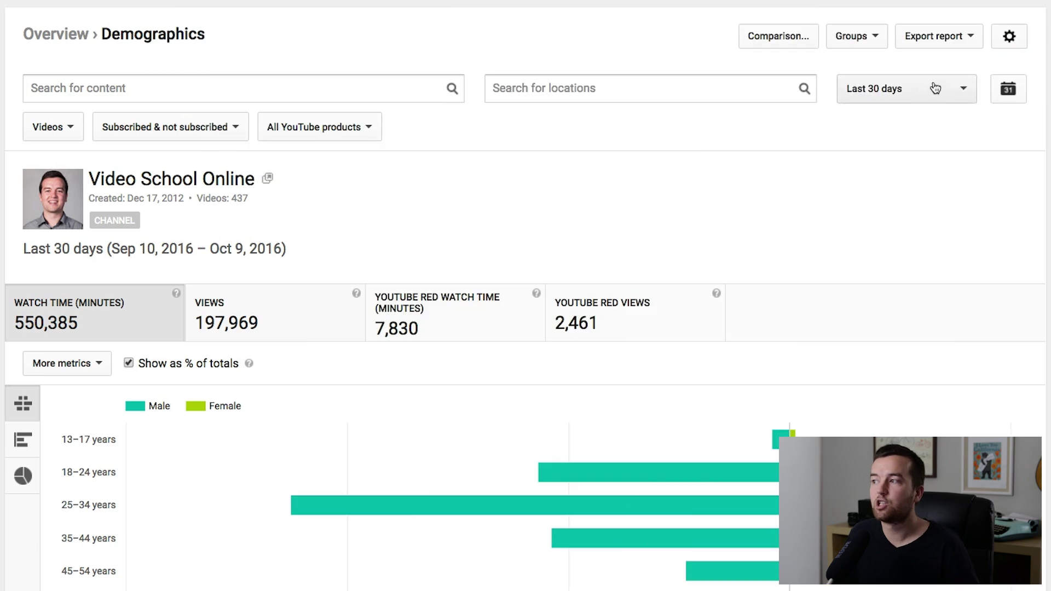
# Look over the date-range choices and location filter suggestions, then dismiss them
pyautogui.click(910, 98)
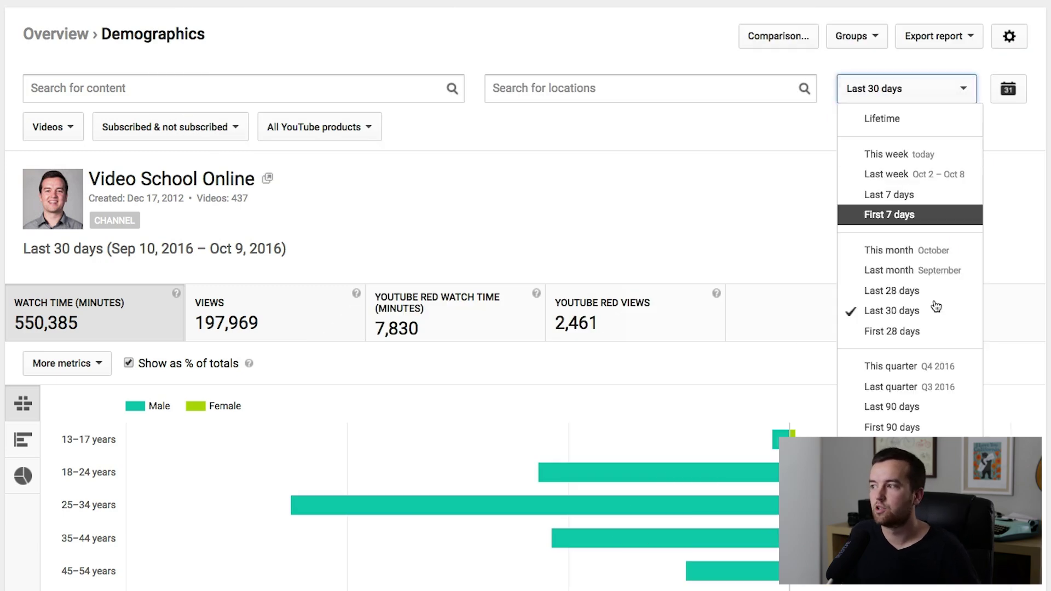
pyautogui.click(706, 93)
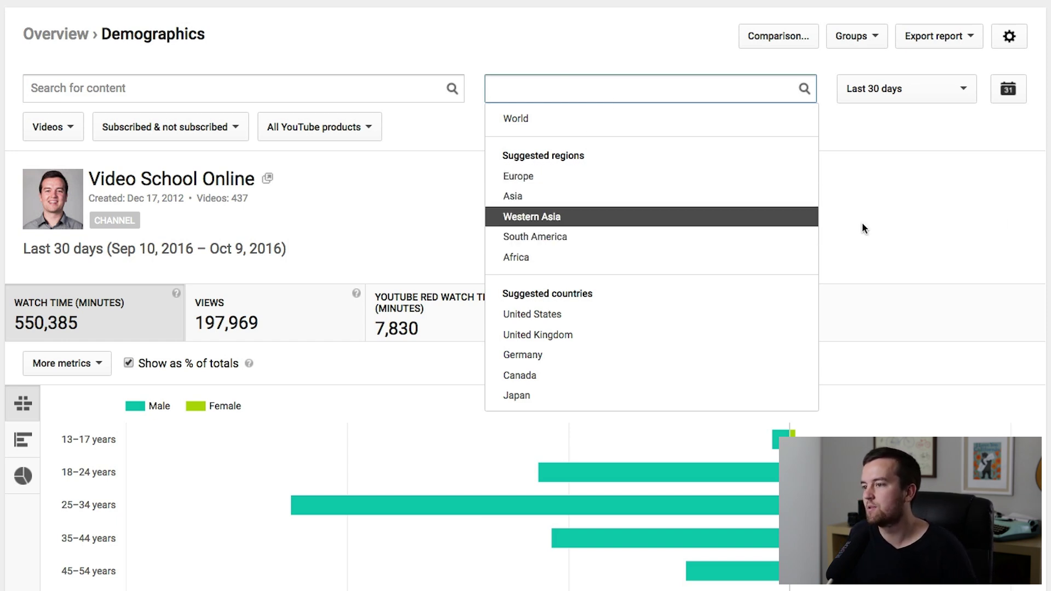
pyautogui.click(952, 200)
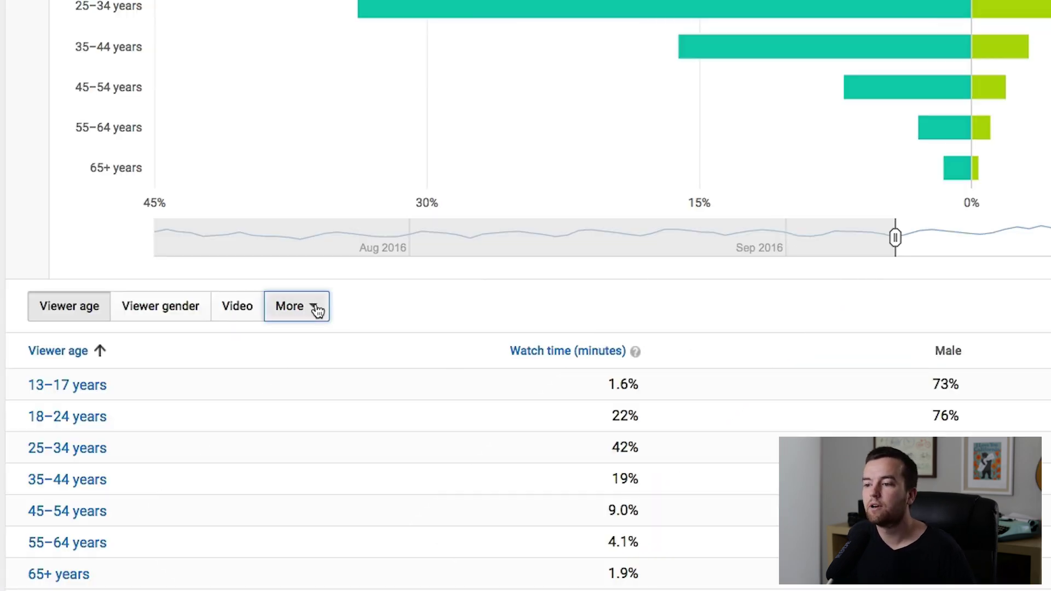
# Break the demographics down by Geography and review each country's male/female split
pyautogui.click(316, 306)
pyautogui.click(364, 352)
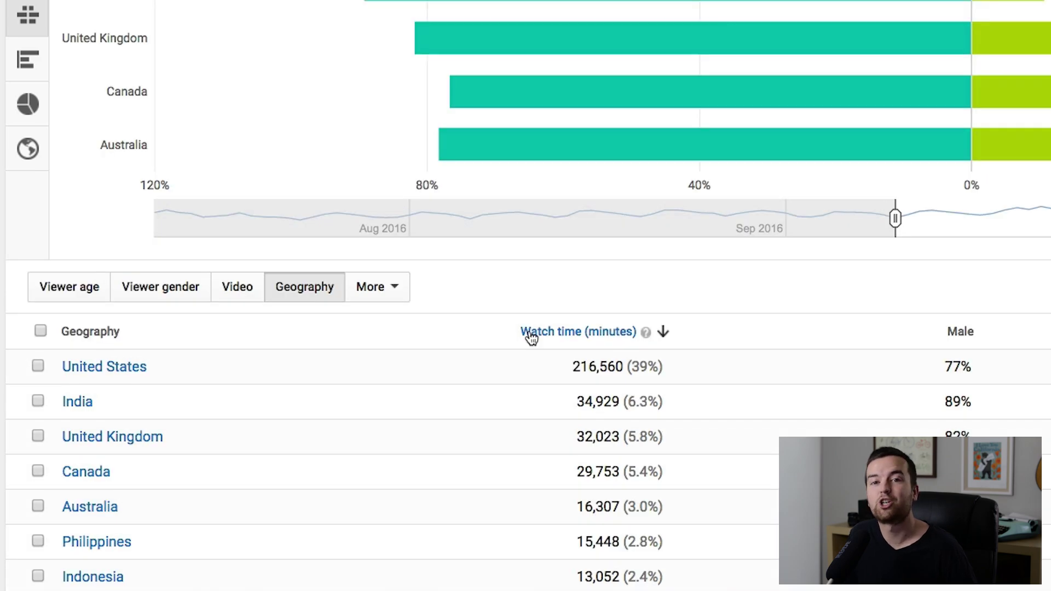
pyautogui.scroll(-10, 486, 296)
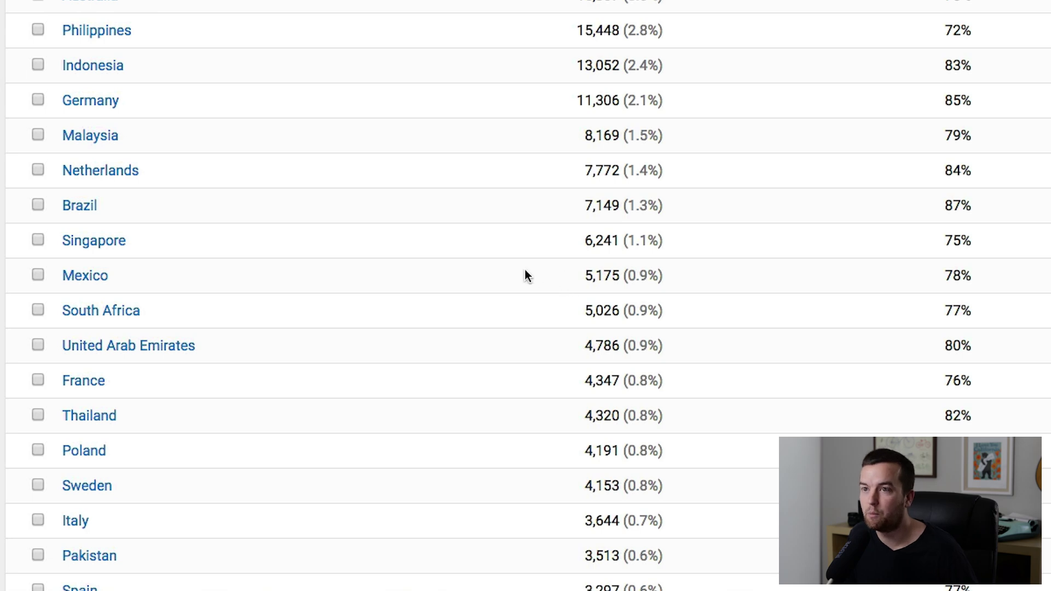
pyautogui.scroll(5, 536, 137)
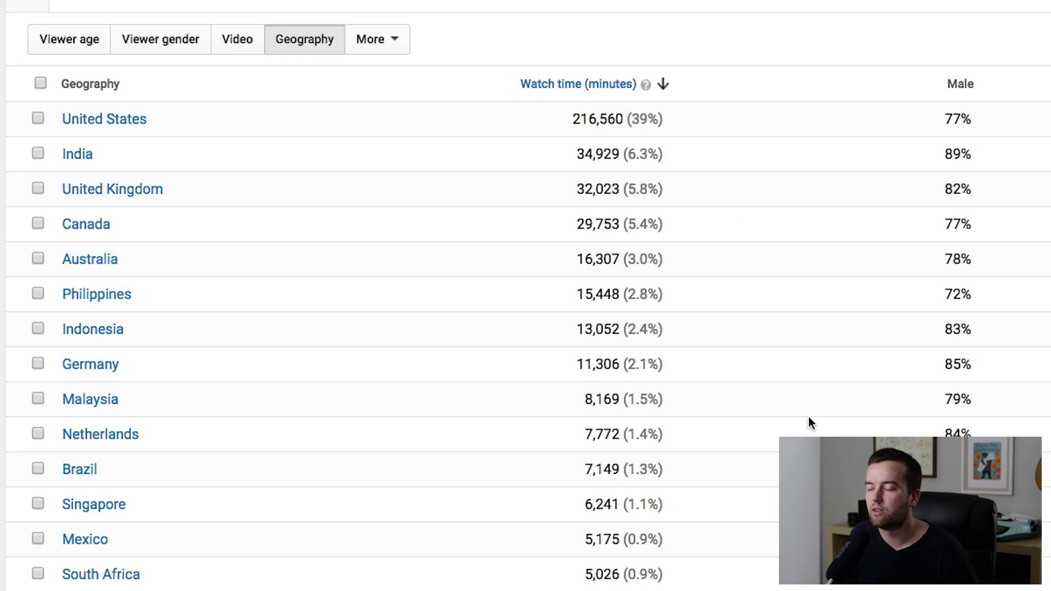
pyautogui.scroll(-6, 925, 381)
pyautogui.scroll(8, 925, 381)
pyautogui.moveTo(577, 369); pyautogui.dragTo(648, 370)
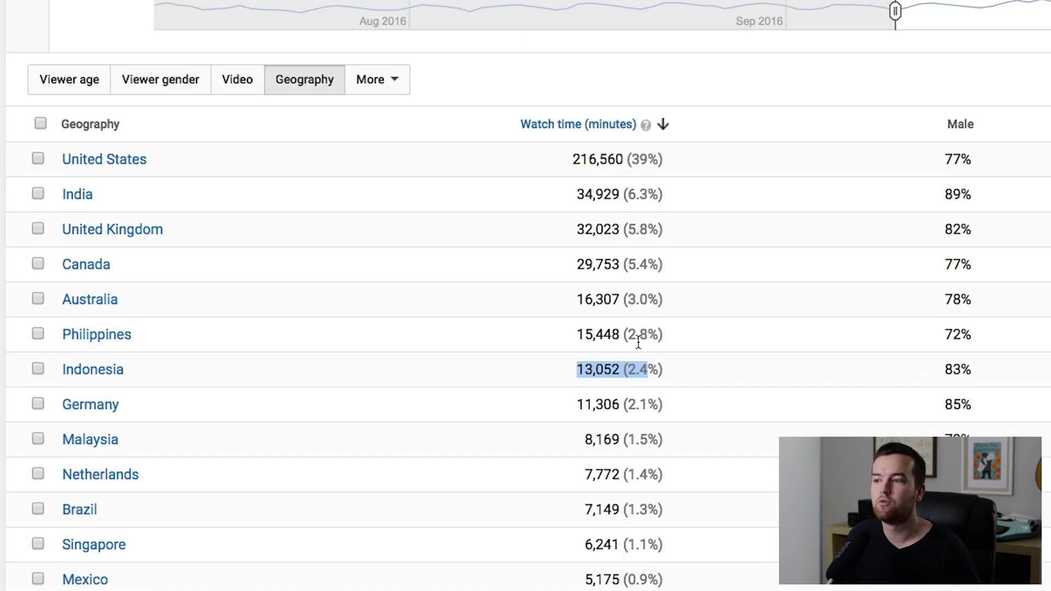
pyautogui.click(609, 365)
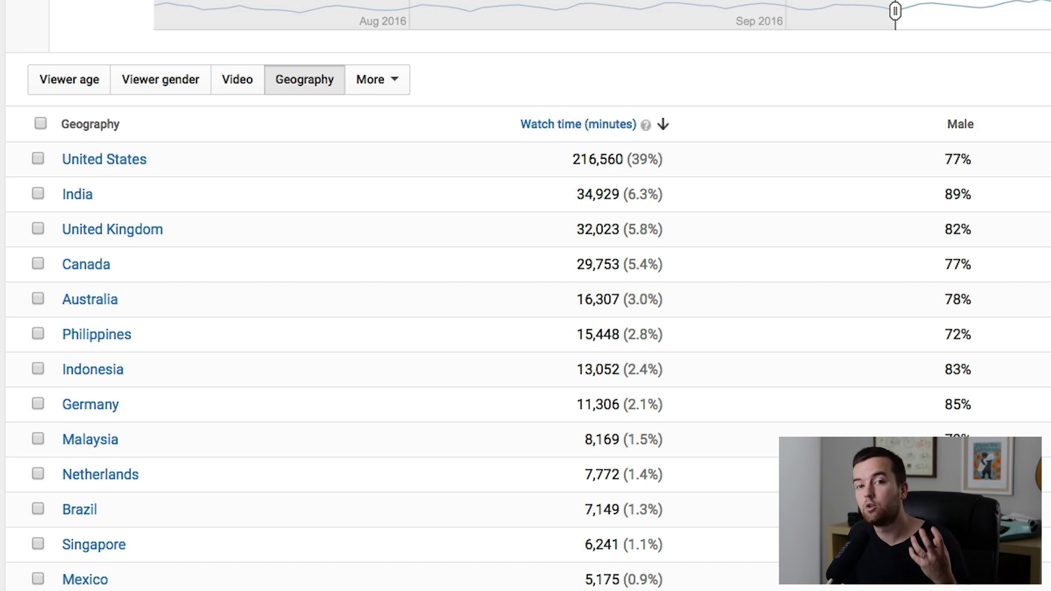
pyautogui.scroll(5, 526, 295)
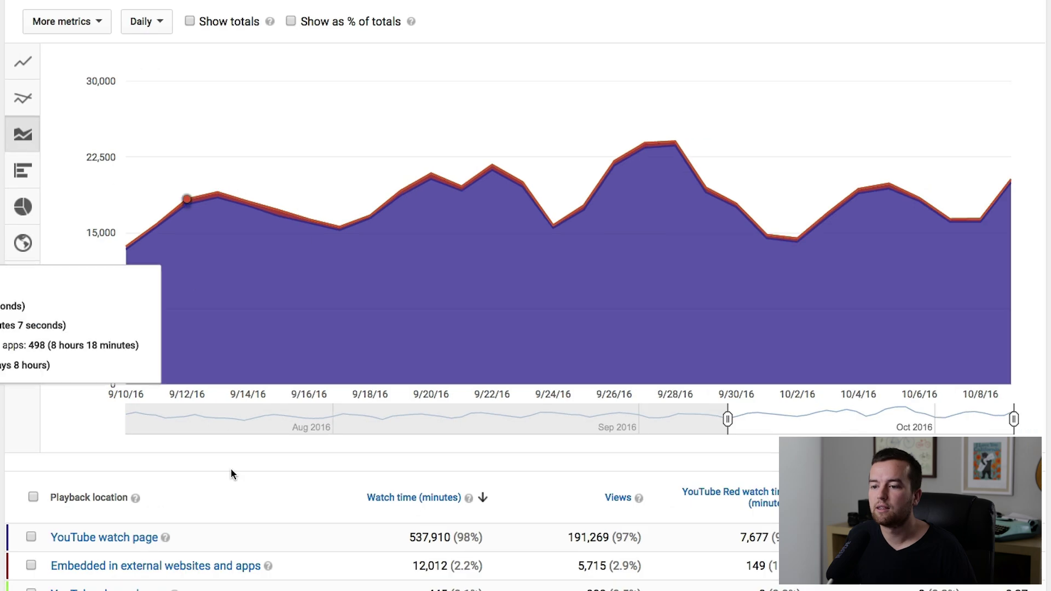
# Drill into 'Embedded in external websites and apps' and scroll through the embedding sites
pyautogui.scroll(5, 354, 467)
pyautogui.scroll(-8, 909, 228)
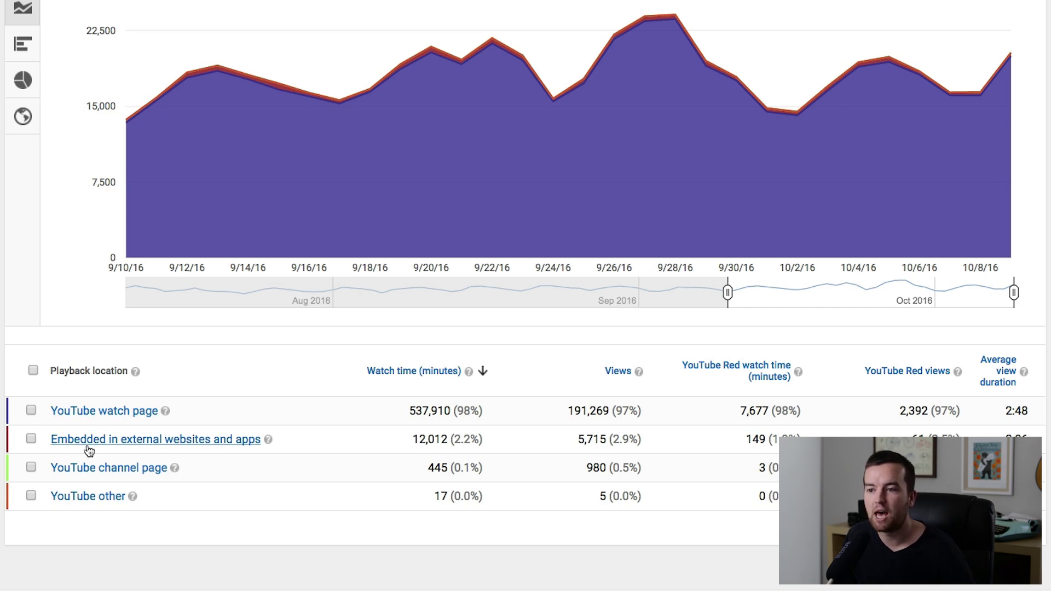
pyautogui.click(153, 447)
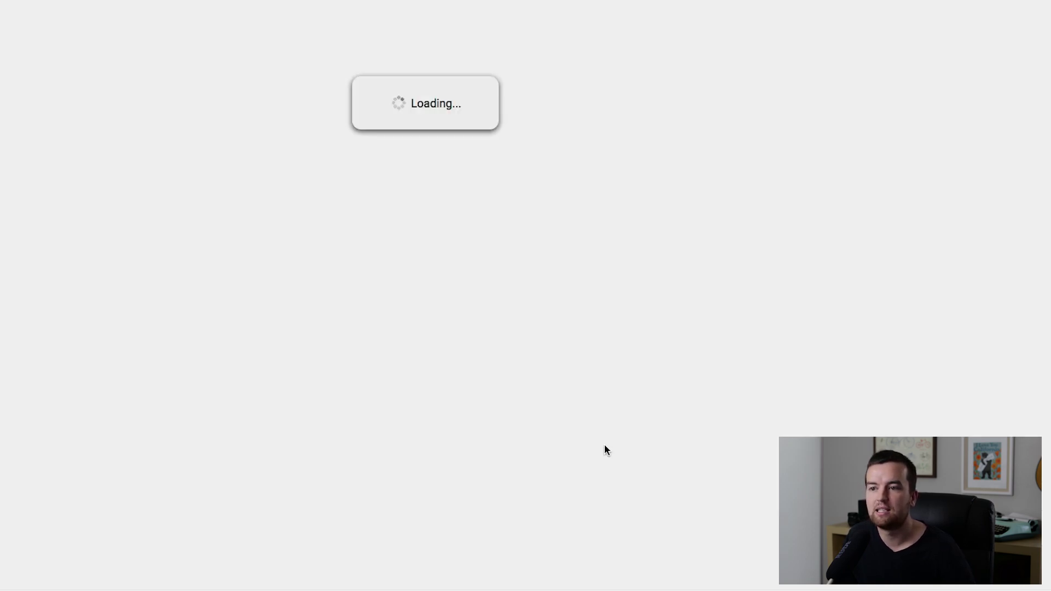
pyautogui.scroll(-4, 590, 423)
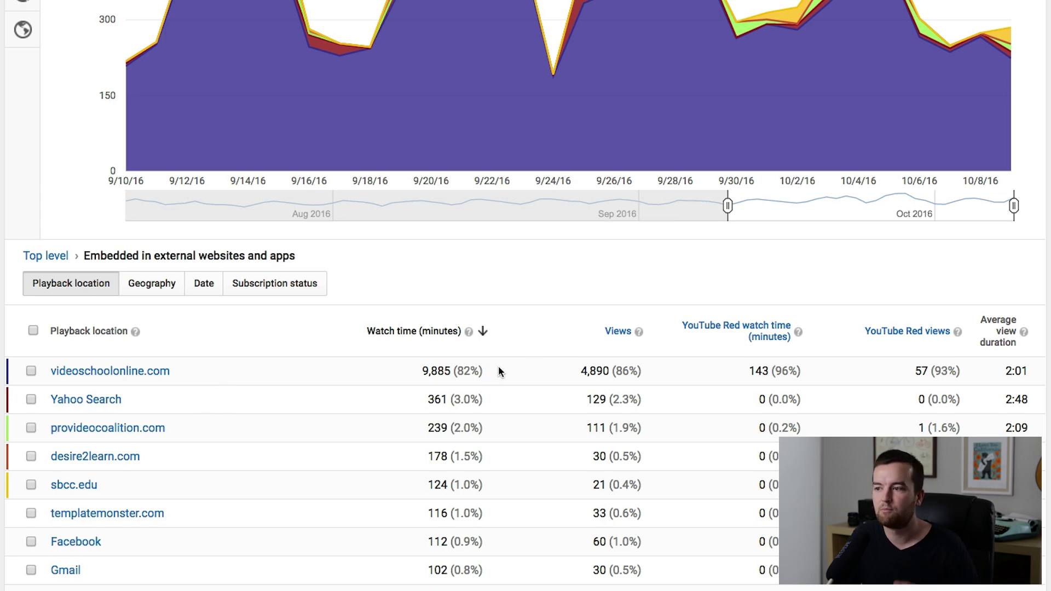
pyautogui.scroll(-1, 346, 356)
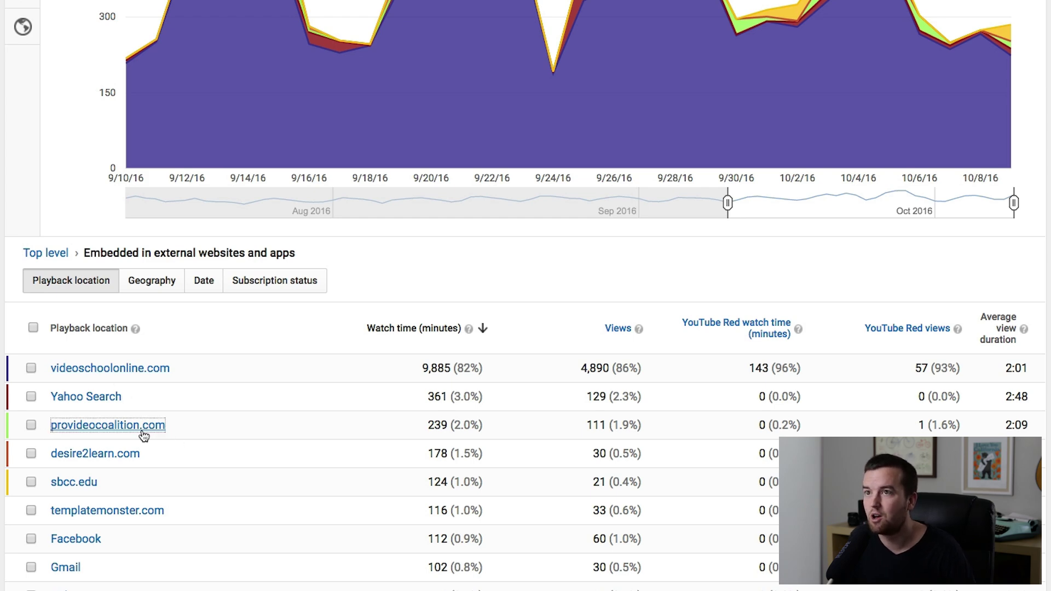
pyautogui.scroll(-5, 372, 426)
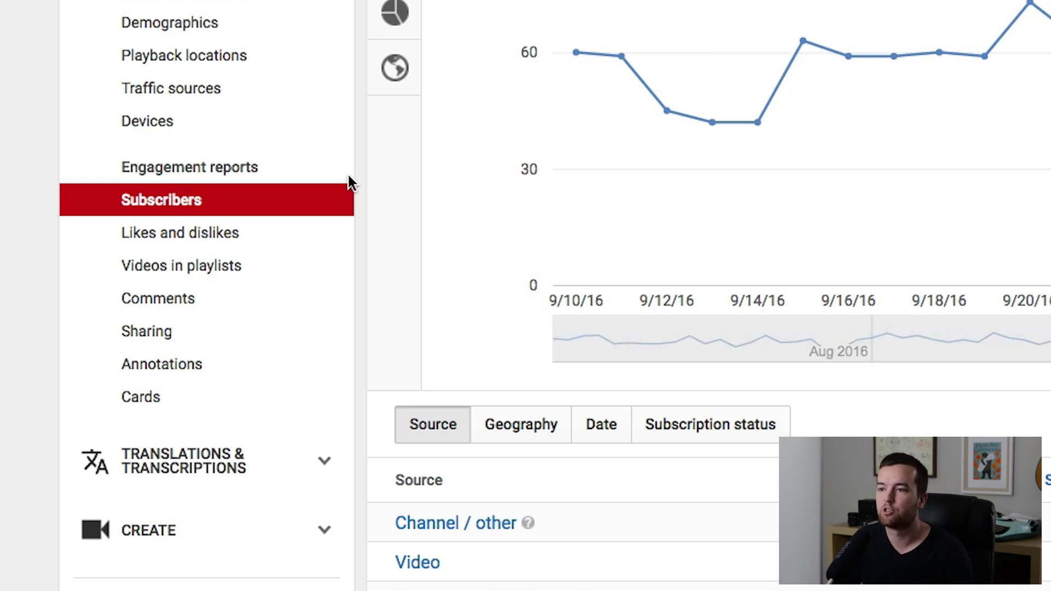
# Scroll down through the Subscribers report's daily subscriber gains
pyautogui.scroll(-1, 689, 274)
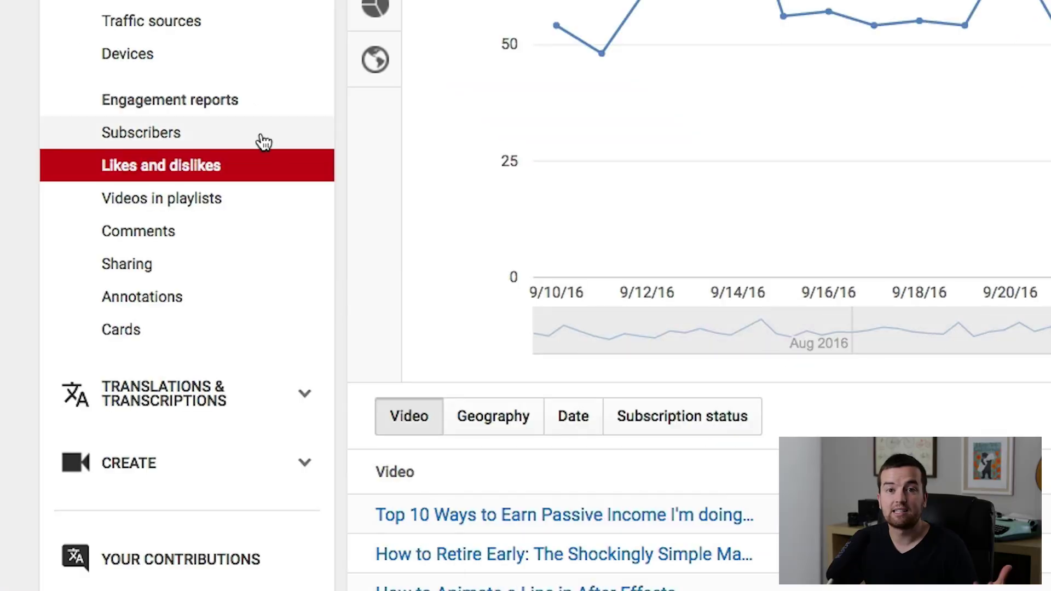
# Scroll the per-video Likes and dislikes table and inspect its rating bars
pyautogui.scroll(-3, 599, 296)
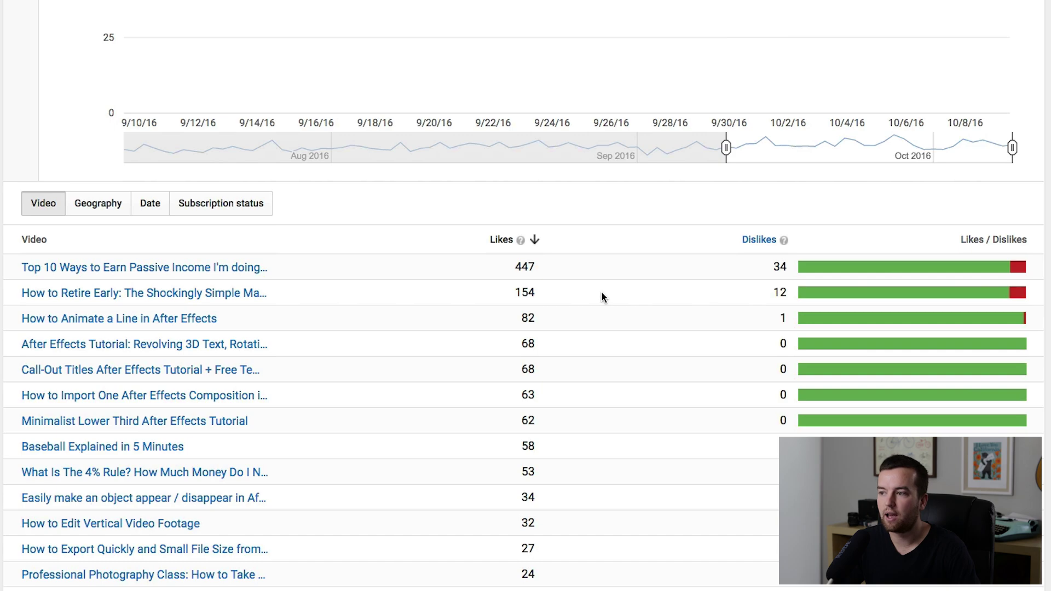
pyautogui.scroll(-5, 601, 292)
pyautogui.scroll(-6, 670, 331)
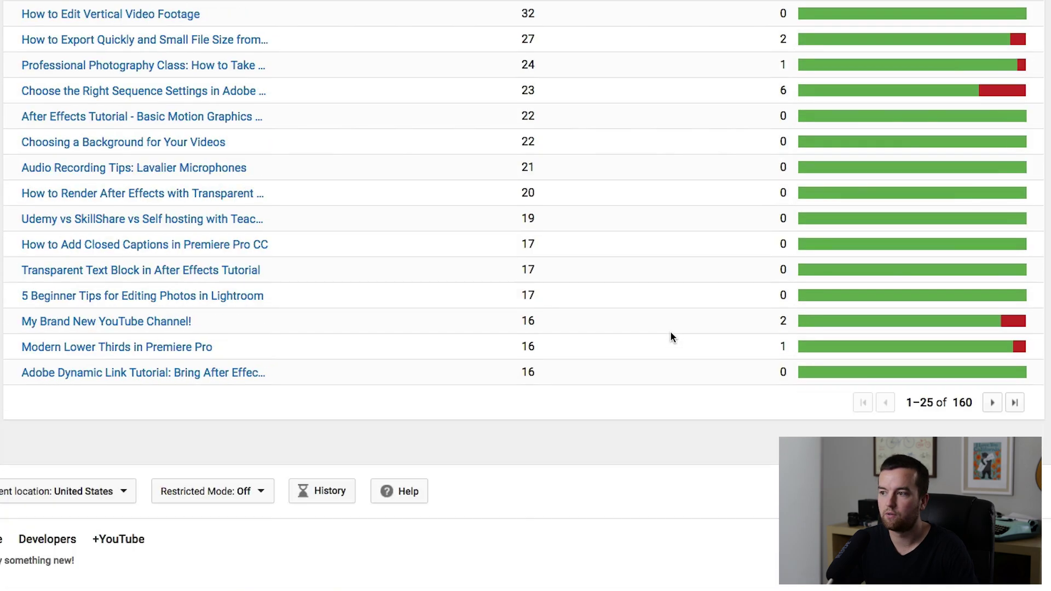
pyautogui.scroll(15, 670, 331)
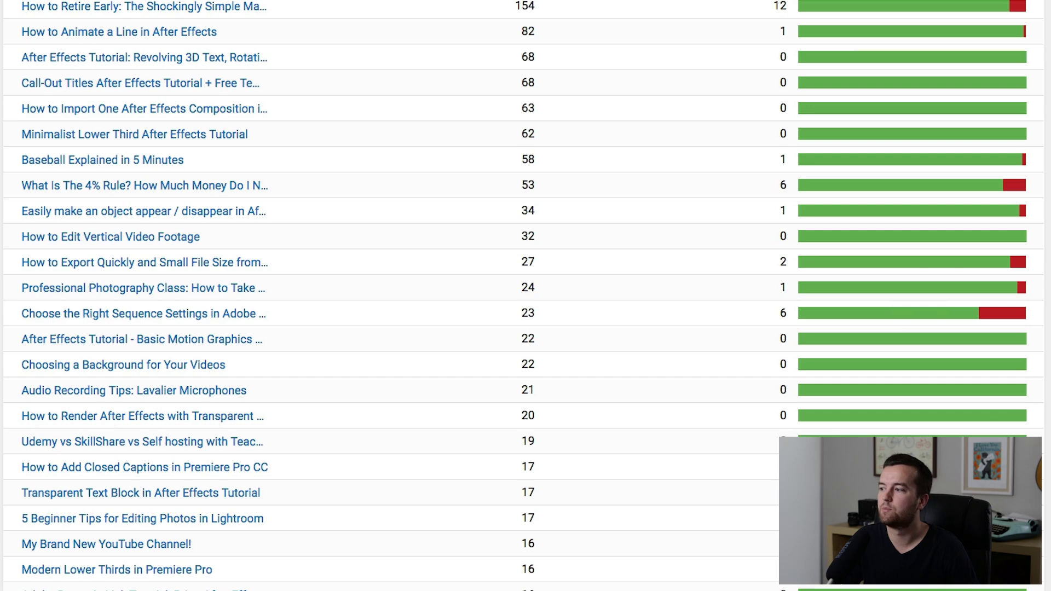
pyautogui.moveTo(54, 313)
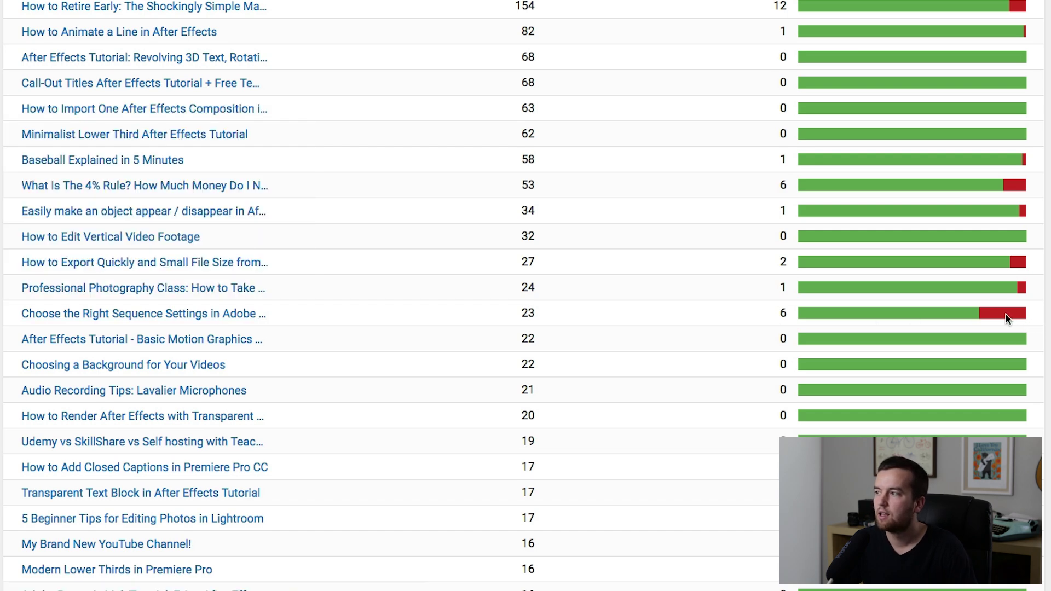
pyautogui.moveTo(1012, 312)
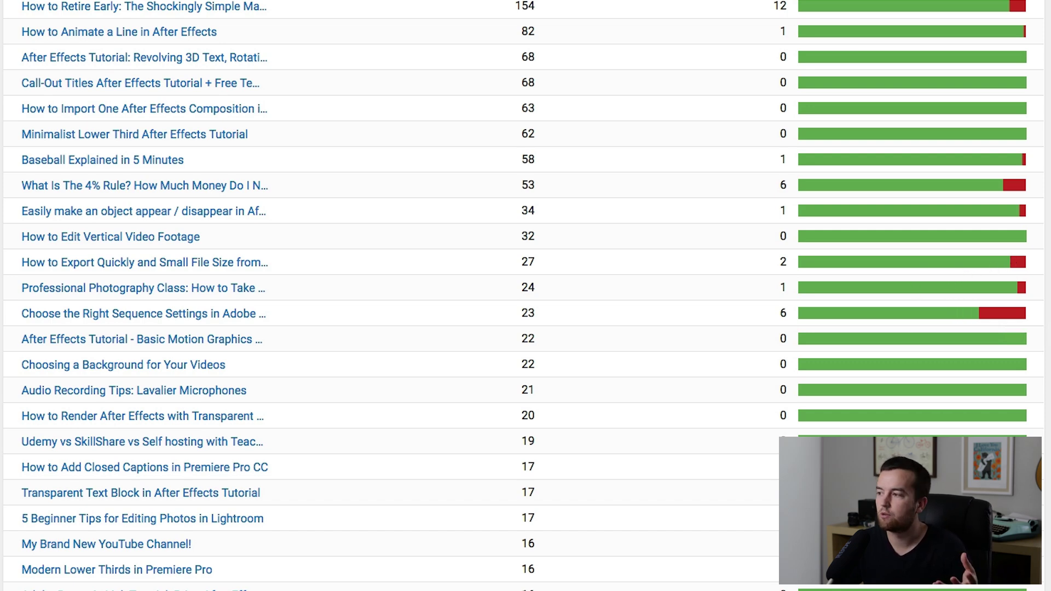
pyautogui.scroll(-3, 1022, 320)
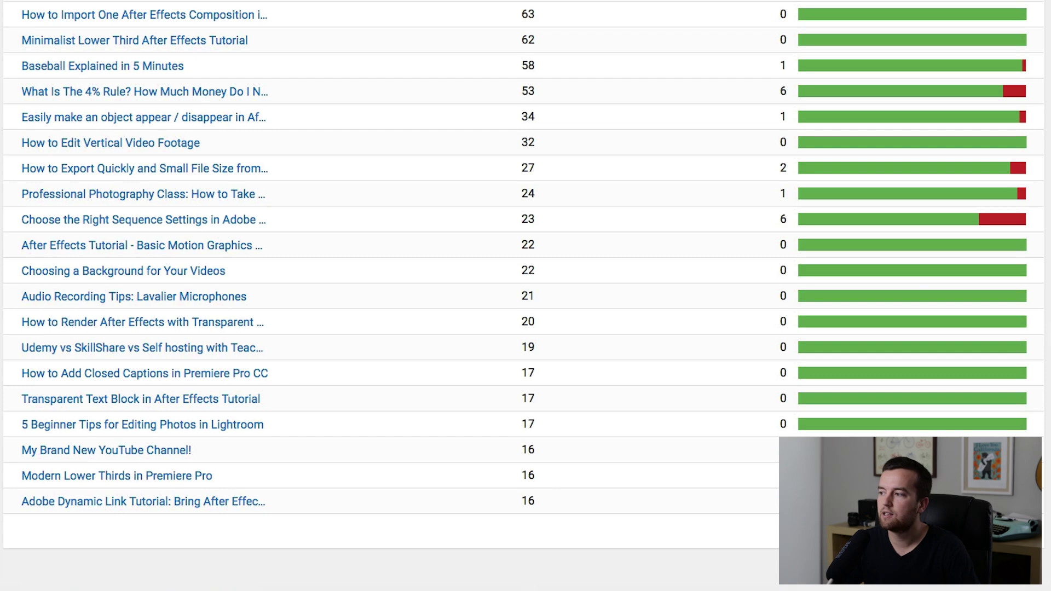
pyautogui.scroll(4, 1019, 319)
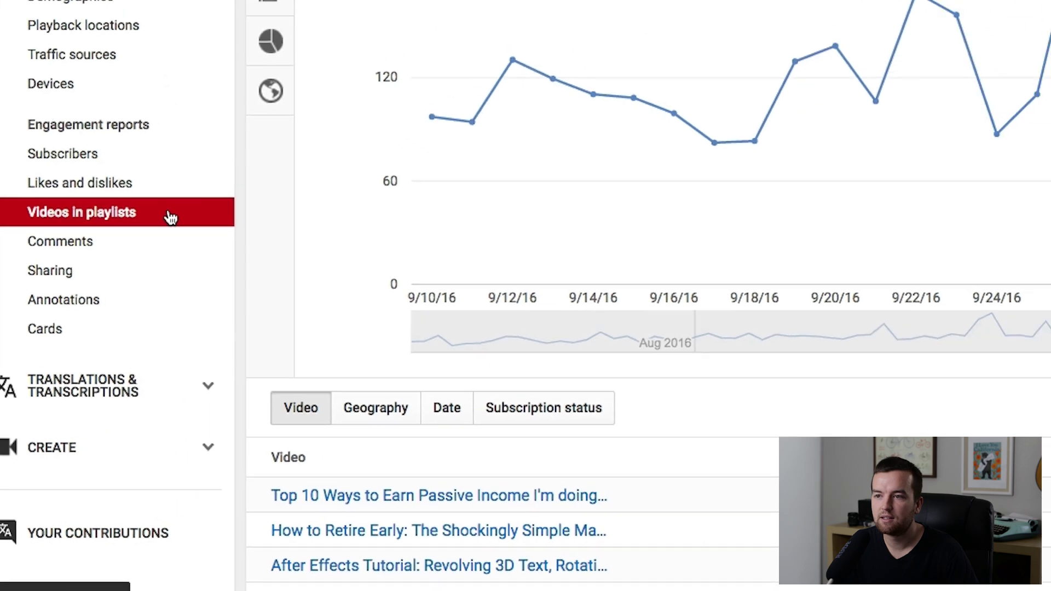
pyautogui.scroll(-2, 789, 326)
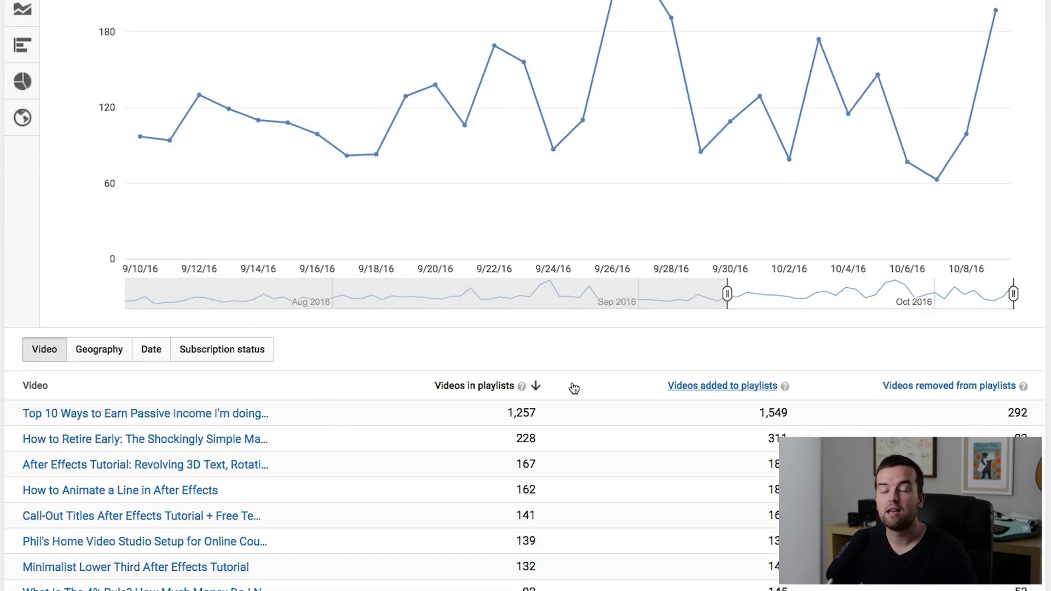
pyautogui.scroll(3, 609, 357)
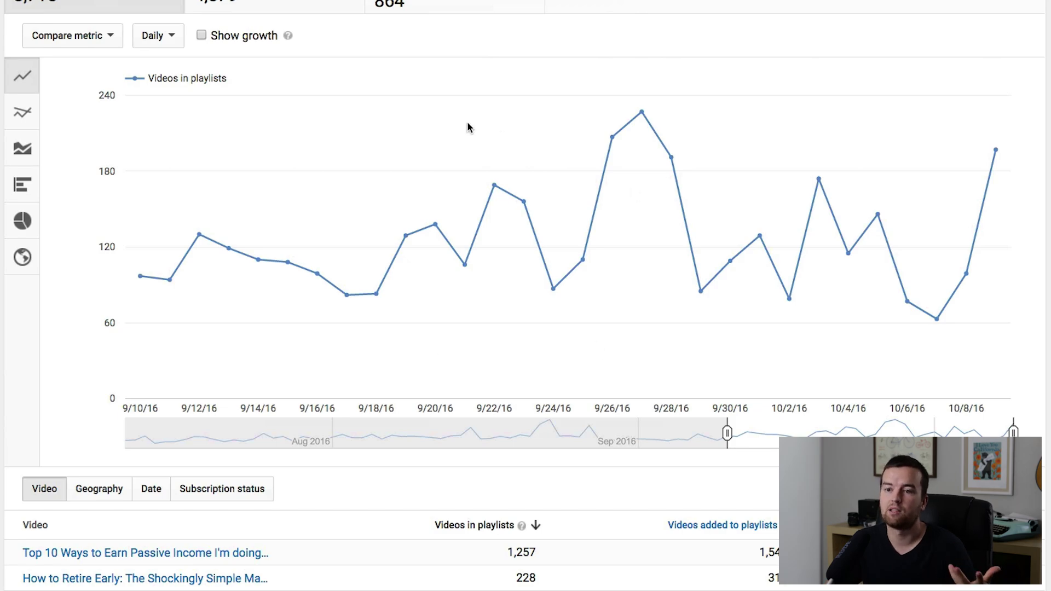
pyautogui.scroll(-1, 991, 403)
pyautogui.scroll(-8, 991, 404)
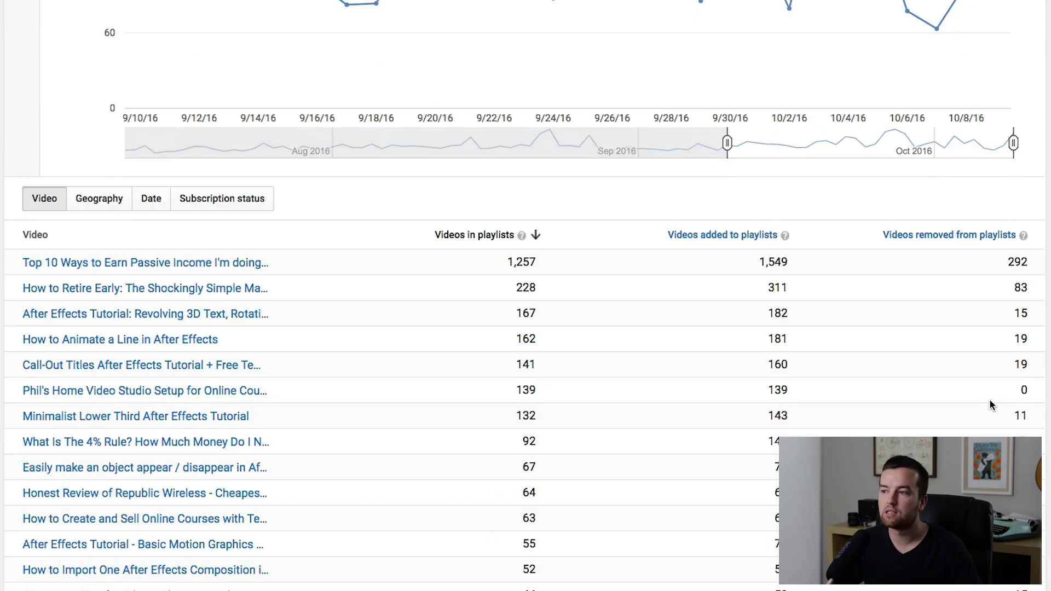
# Open the Comments report and scroll down through its per-video figures
pyautogui.scroll(13, 991, 406)
pyautogui.scroll(-5, 990, 405)
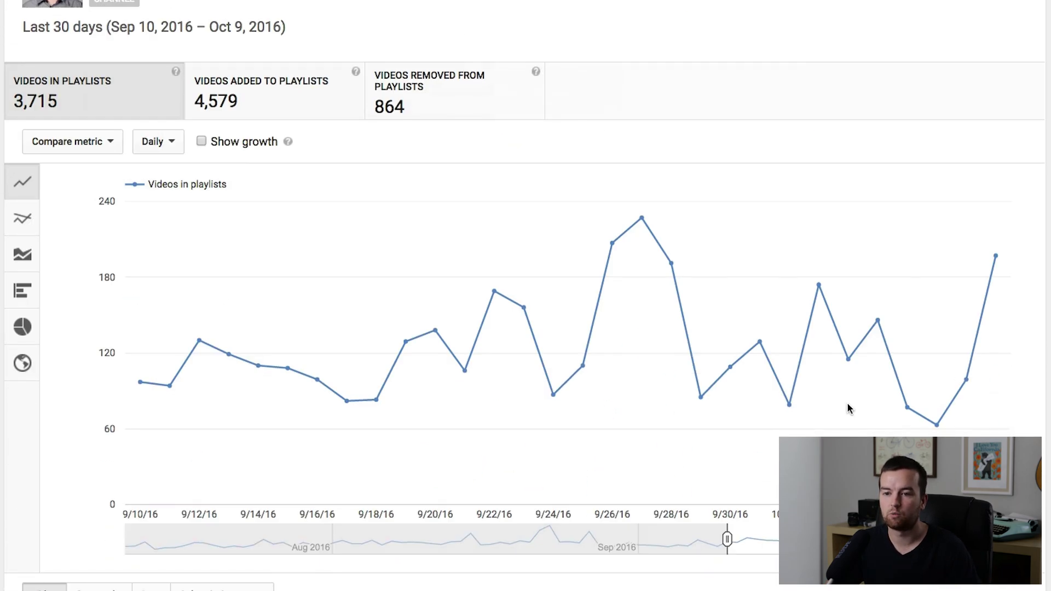
pyautogui.click(215, 330)
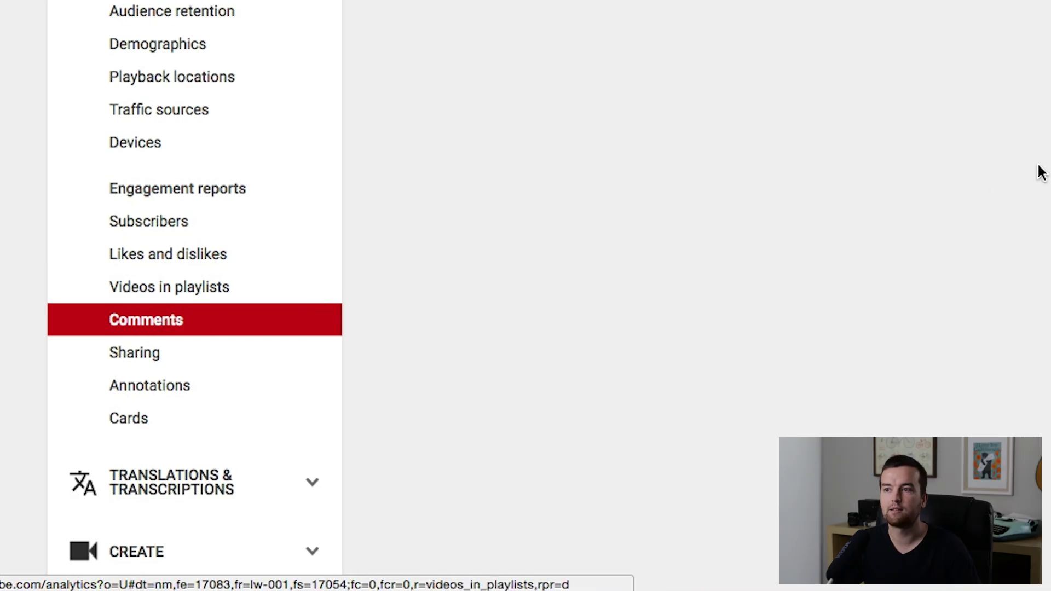
pyautogui.scroll(-5, 727, 322)
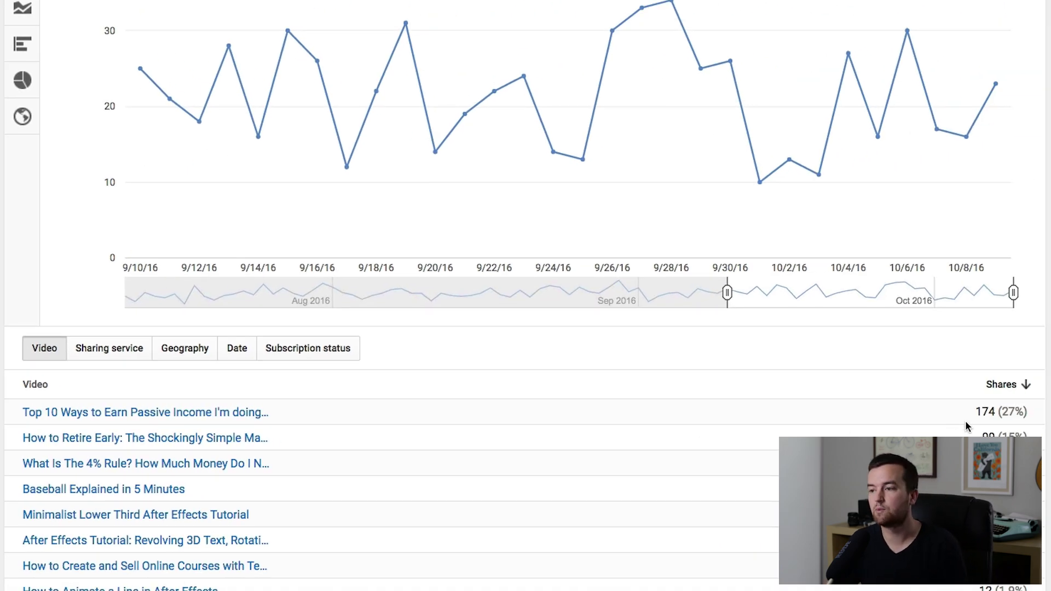
pyautogui.scroll(-3, 1015, 433)
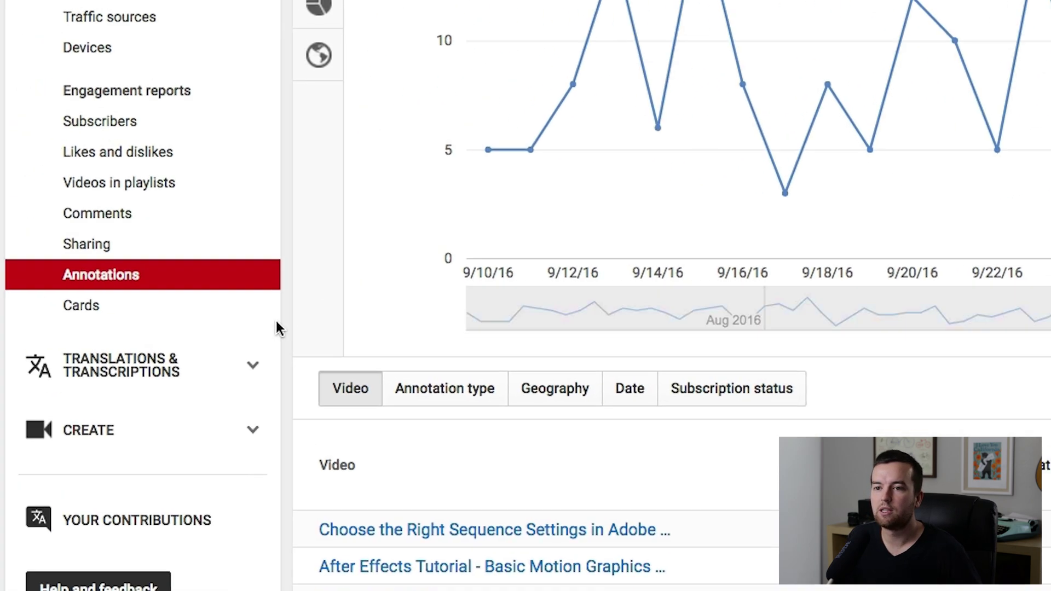
# Open the Cards report and scroll through its card teaser and card click table
pyautogui.click(88, 307)
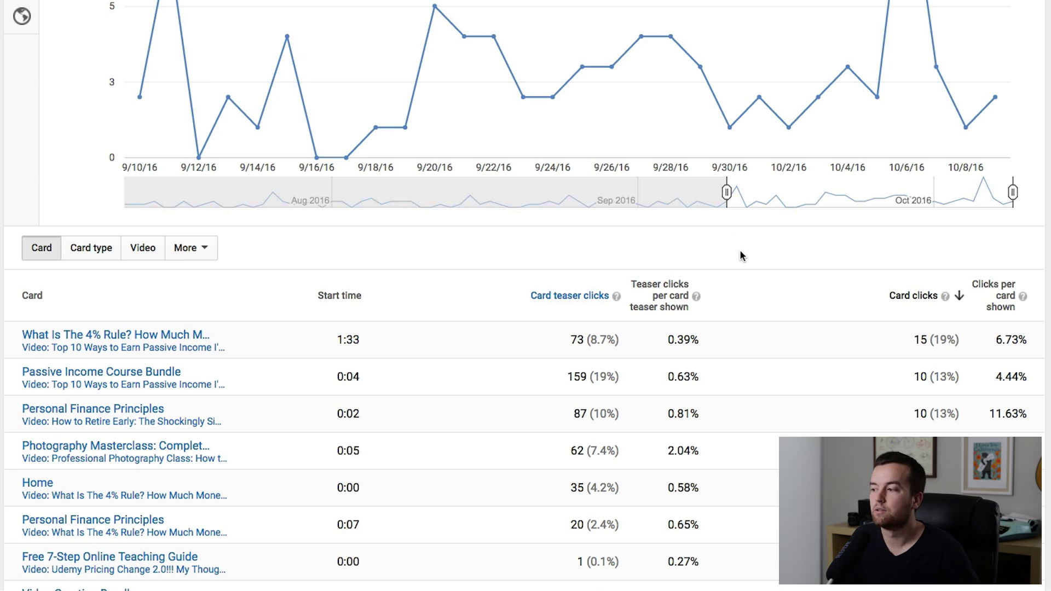
pyautogui.scroll(-2, 739, 251)
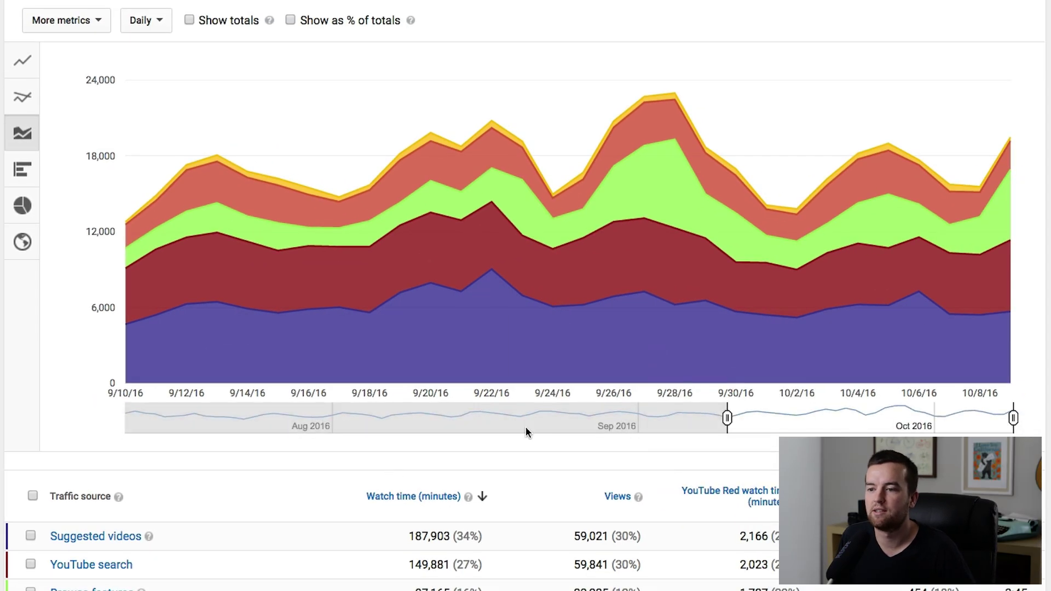
# Read the Suggested videos explanation, dismiss it, and return to top-level traffic sources
pyautogui.scroll(-3, 524, 428)
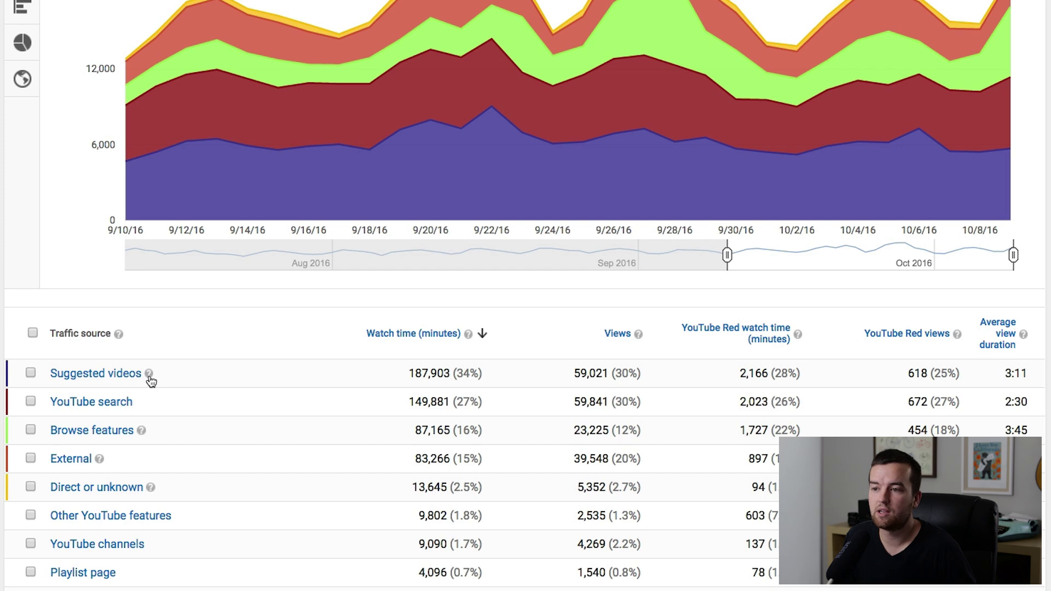
pyautogui.click(148, 374)
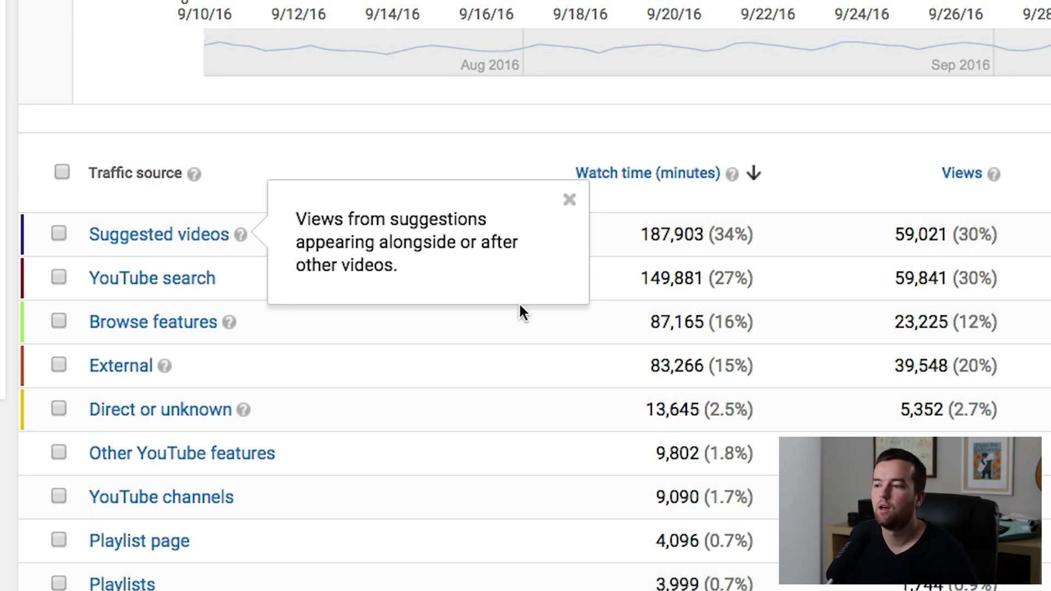
pyautogui.click(633, 311)
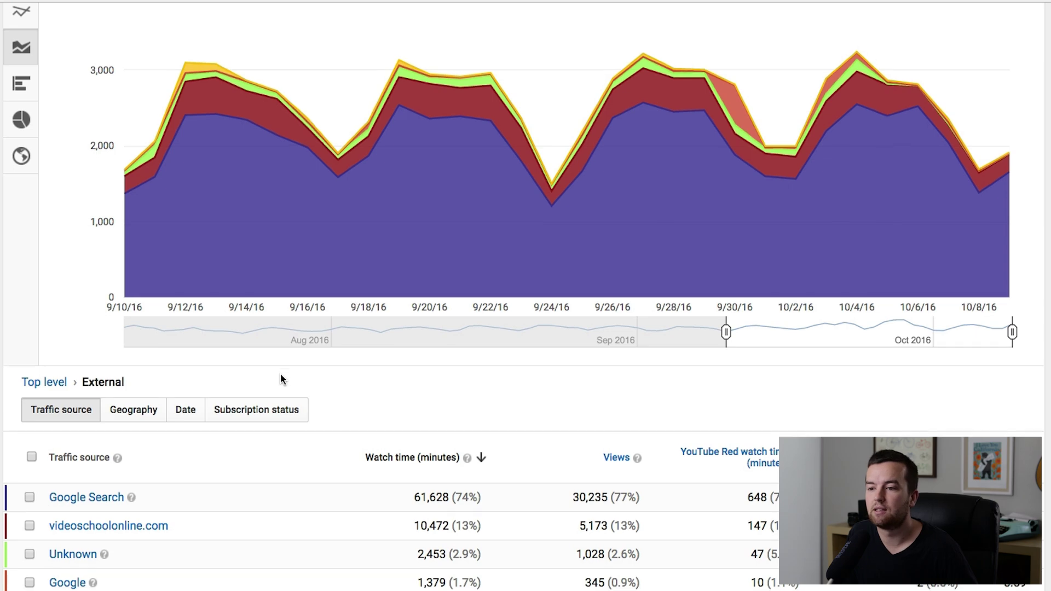
pyautogui.scroll(-3, 280, 374)
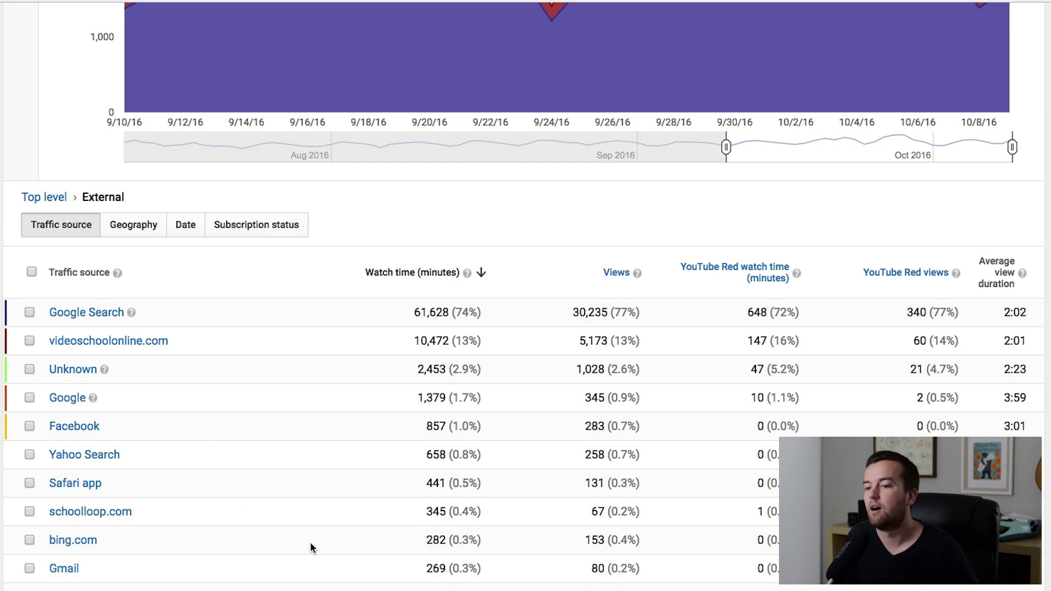
pyautogui.click(44, 197)
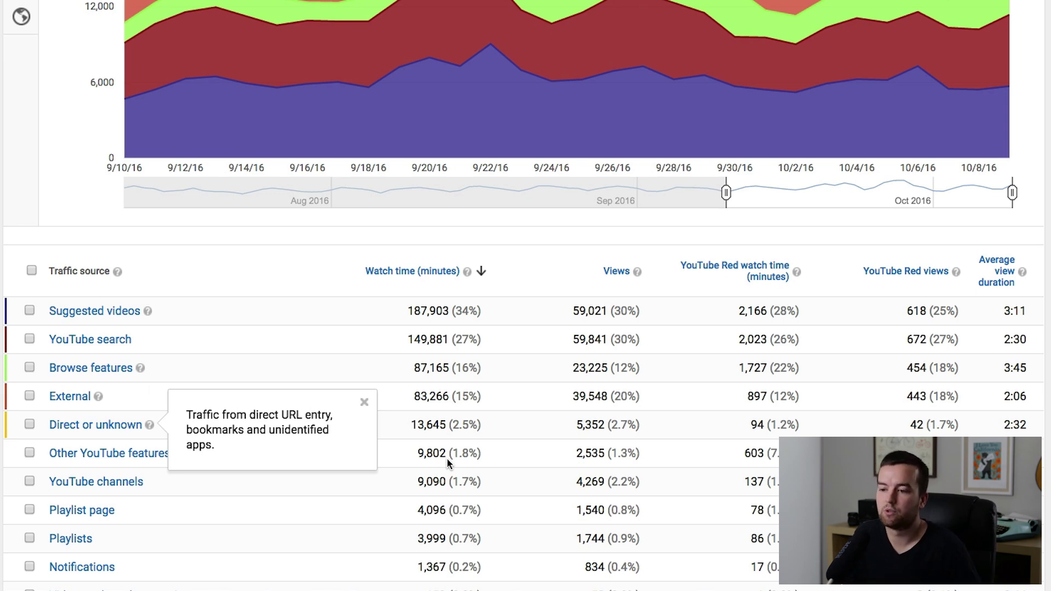
# Close the Direct or unknown tooltip and drill into the Suggested videos traffic breakdown
pyautogui.scroll(-1, 220, 239)
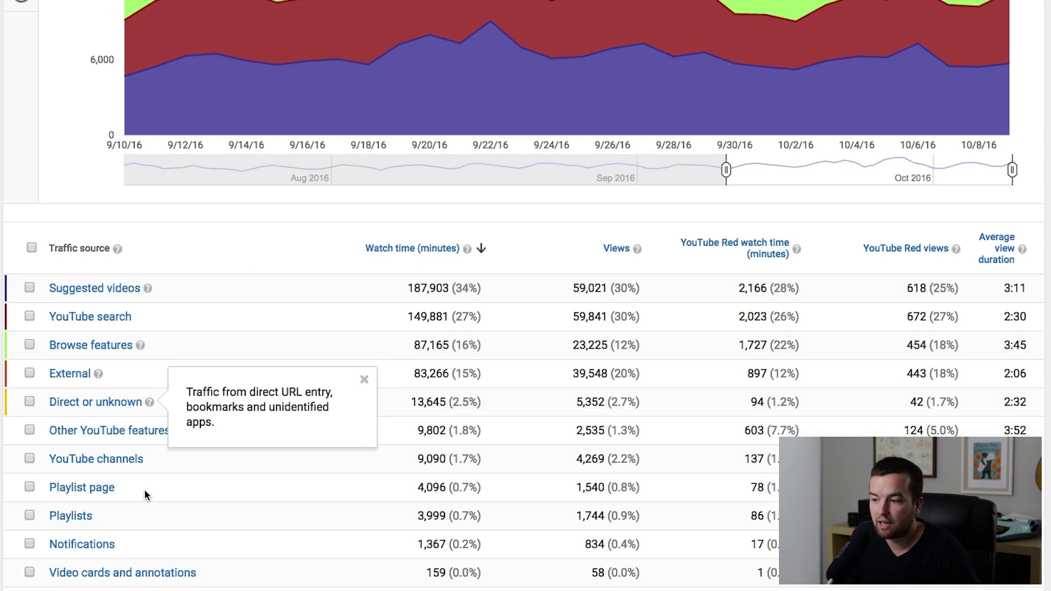
pyautogui.scroll(-3, 184, 487)
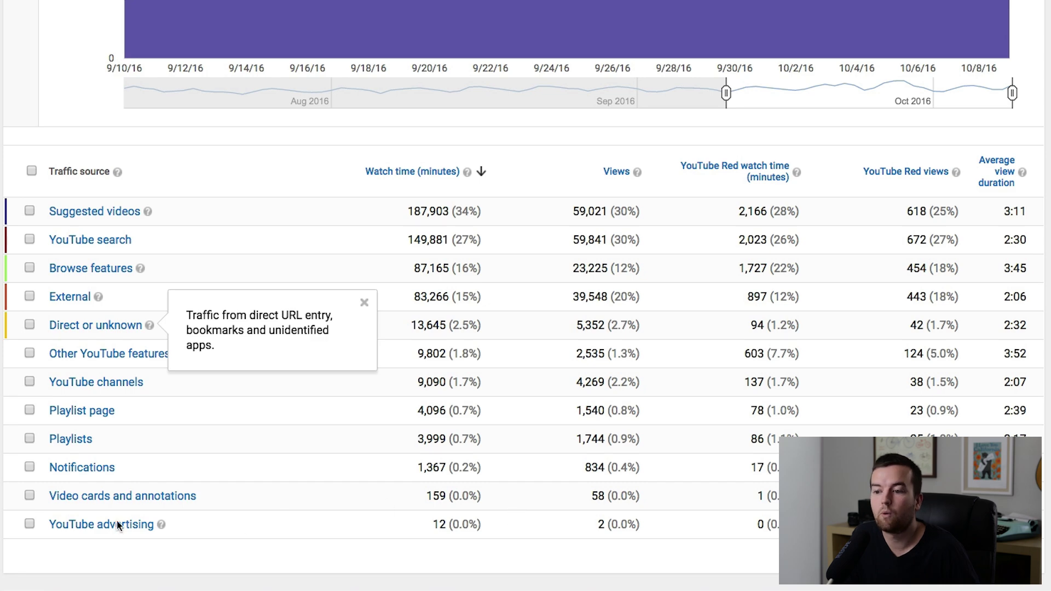
pyautogui.scroll(6, 451, 423)
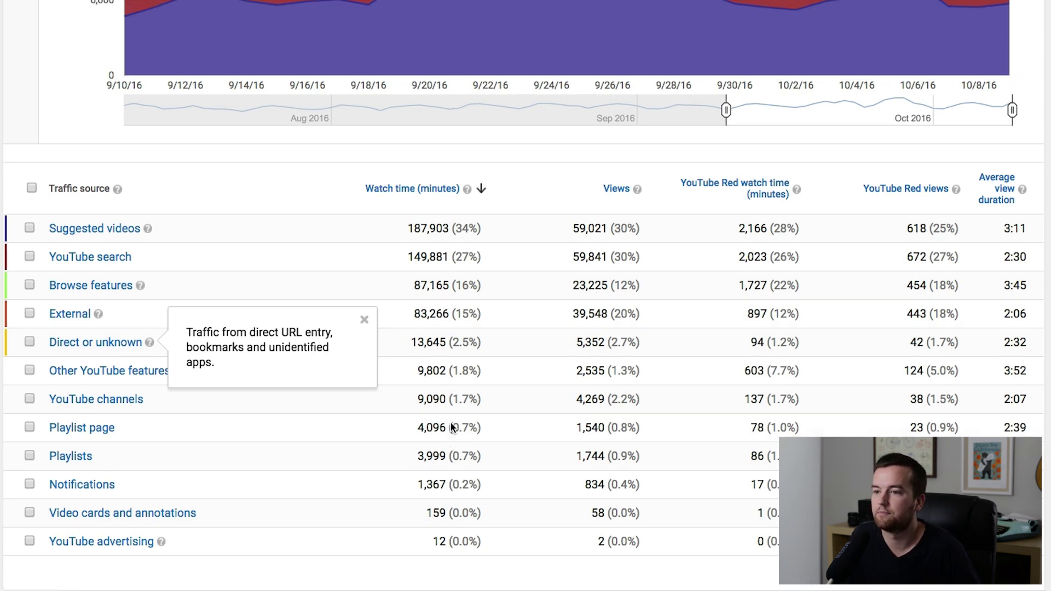
pyautogui.click(451, 423)
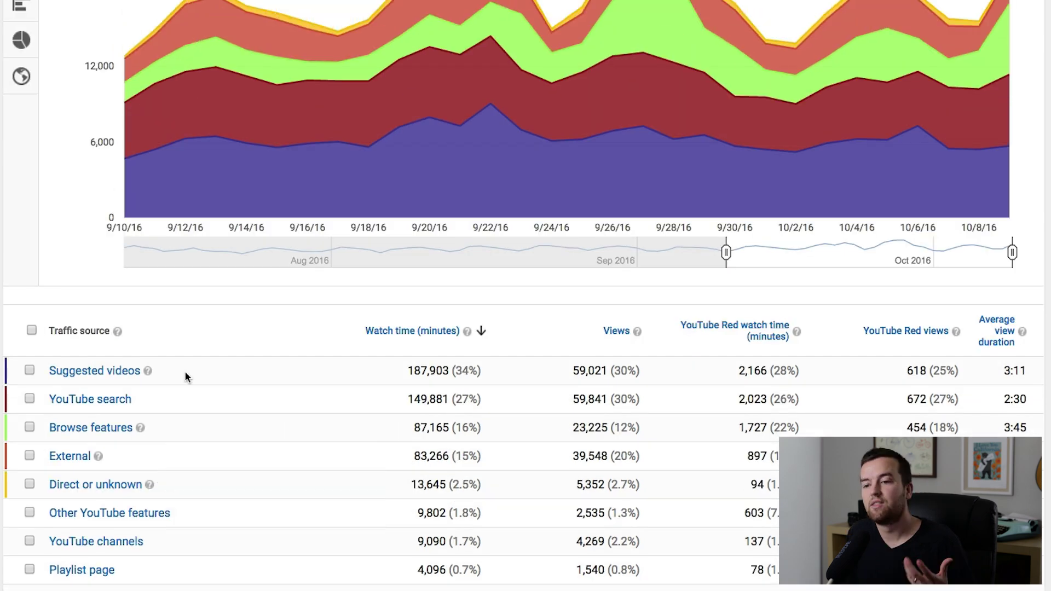
pyautogui.click(134, 372)
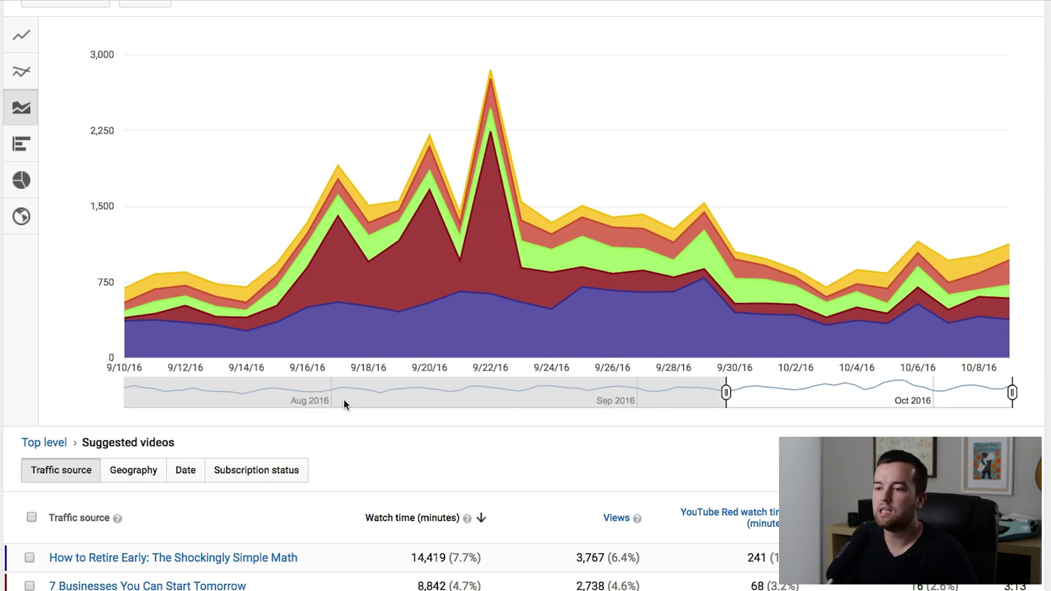
pyautogui.scroll(-2, 390, 428)
pyautogui.scroll(-1, 417, 444)
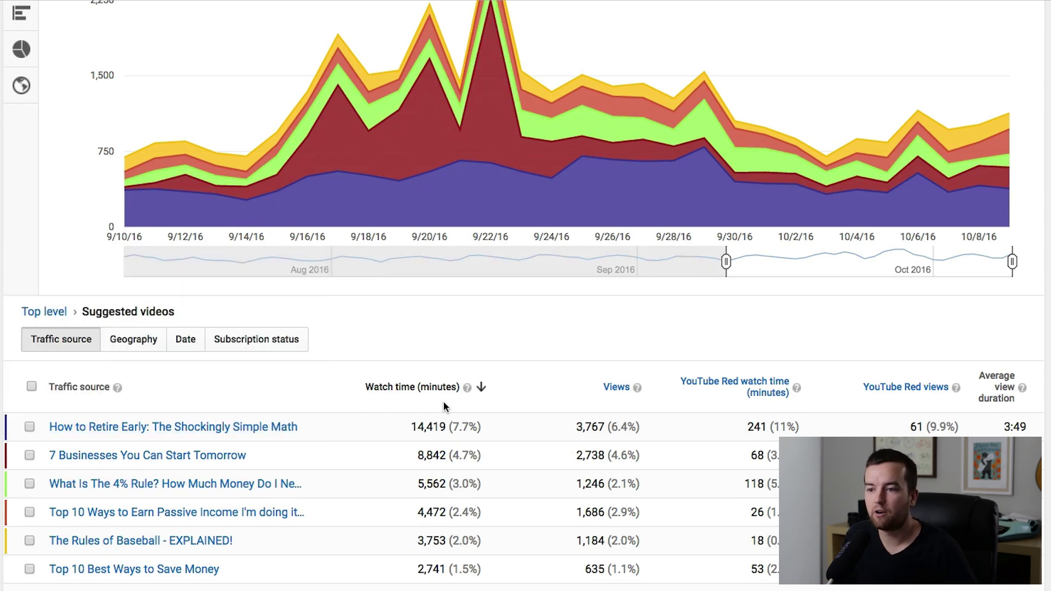
pyautogui.scroll(-1, 186, 543)
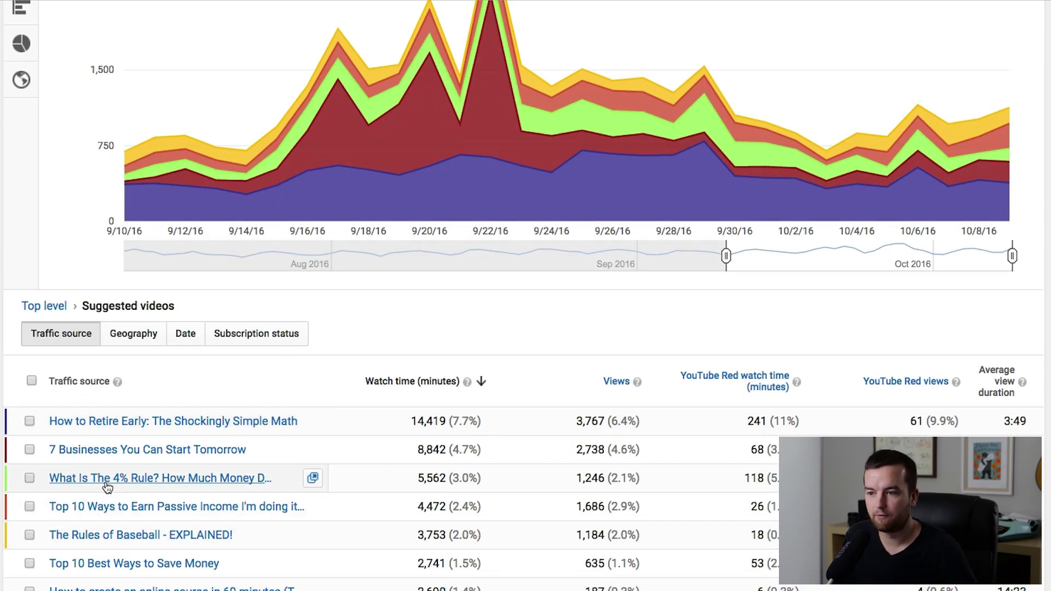
pyautogui.moveTo(180, 489)
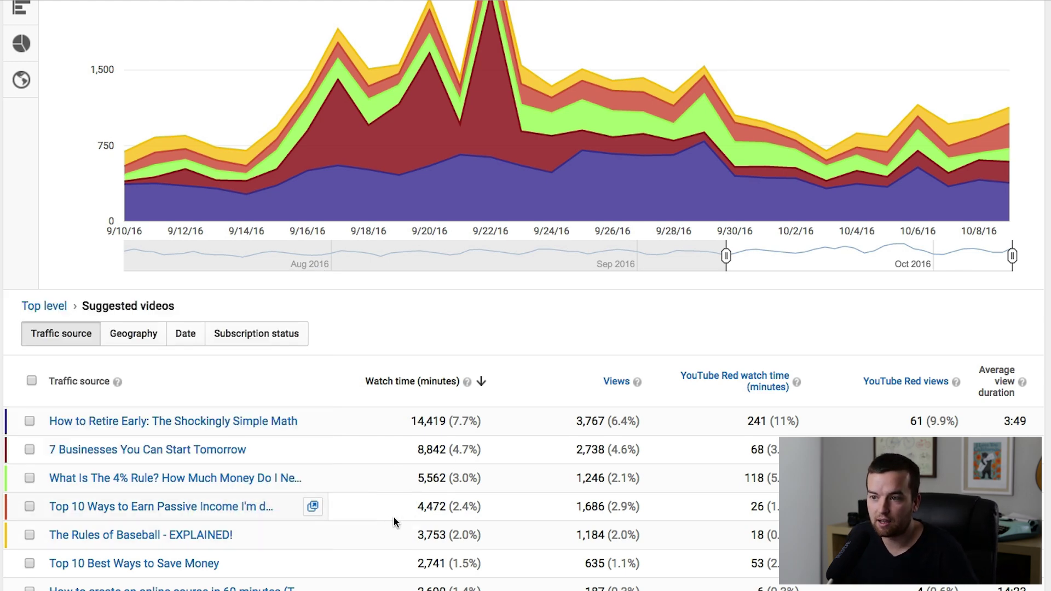
pyautogui.scroll(-5, 375, 476)
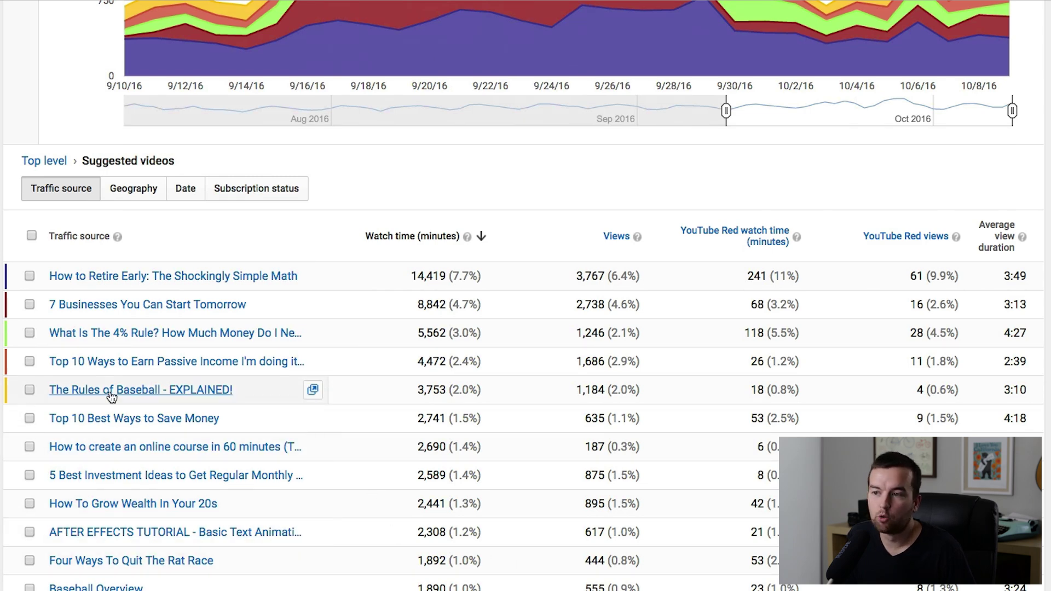
pyautogui.moveTo(231, 403)
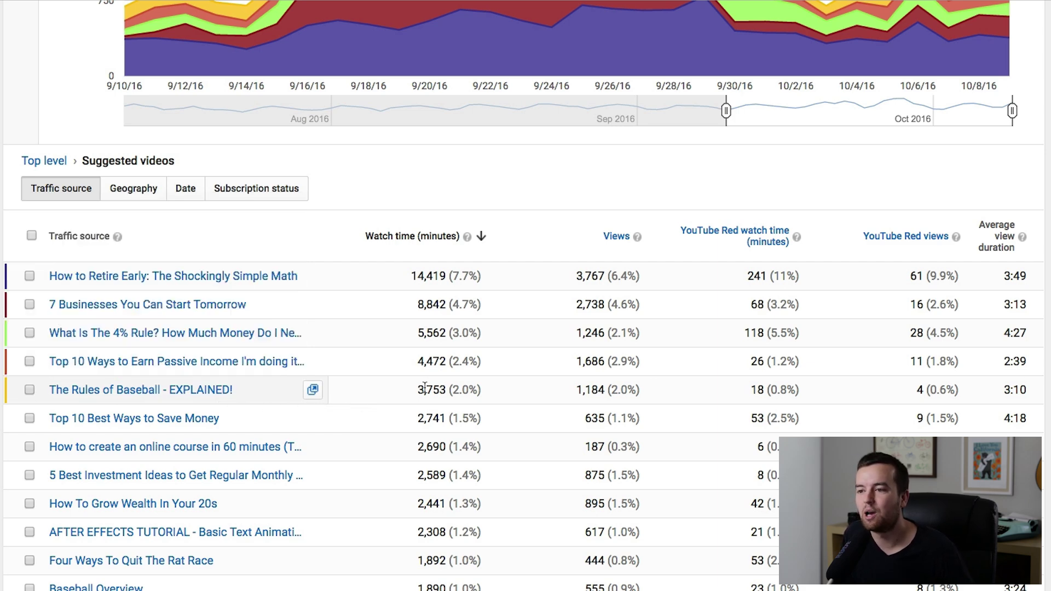
pyautogui.moveTo(94, 425)
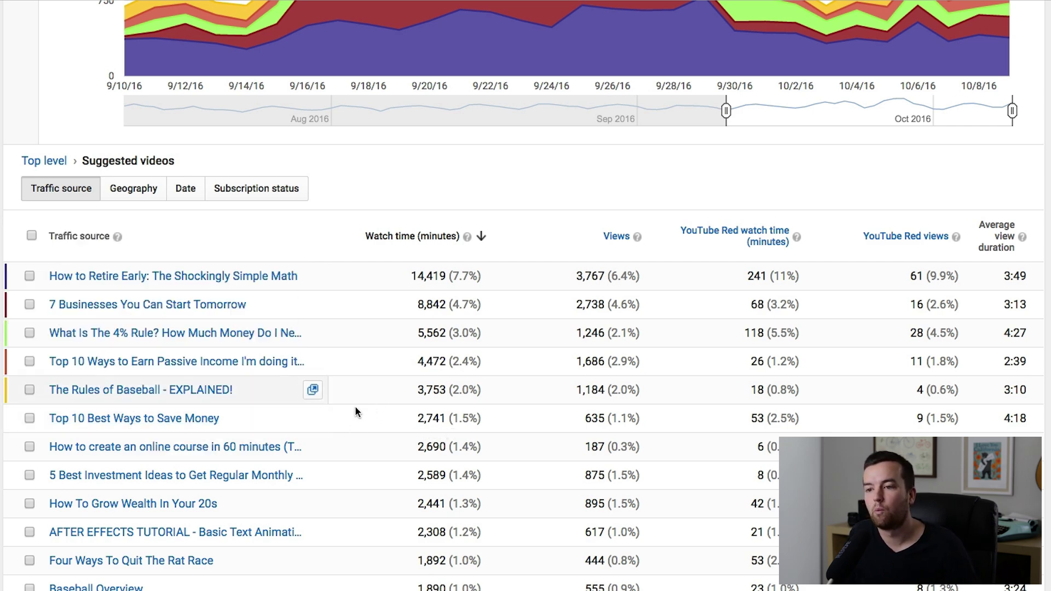
pyautogui.moveTo(214, 426)
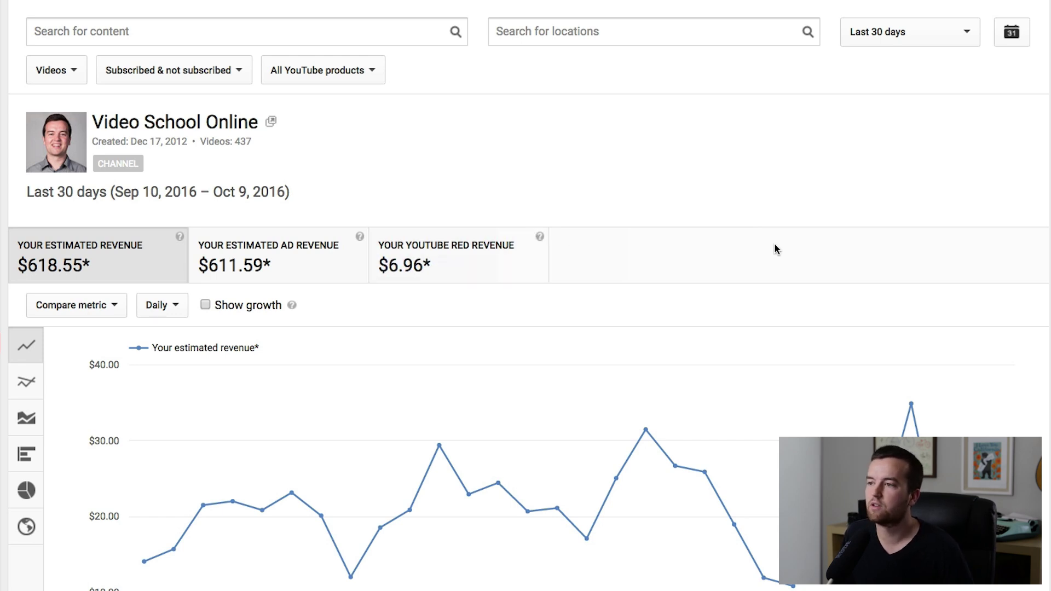
# Scroll down the Revenue report to the daily estimated revenue chart starting 9/10/16
pyautogui.scroll(-1, 739, 257)
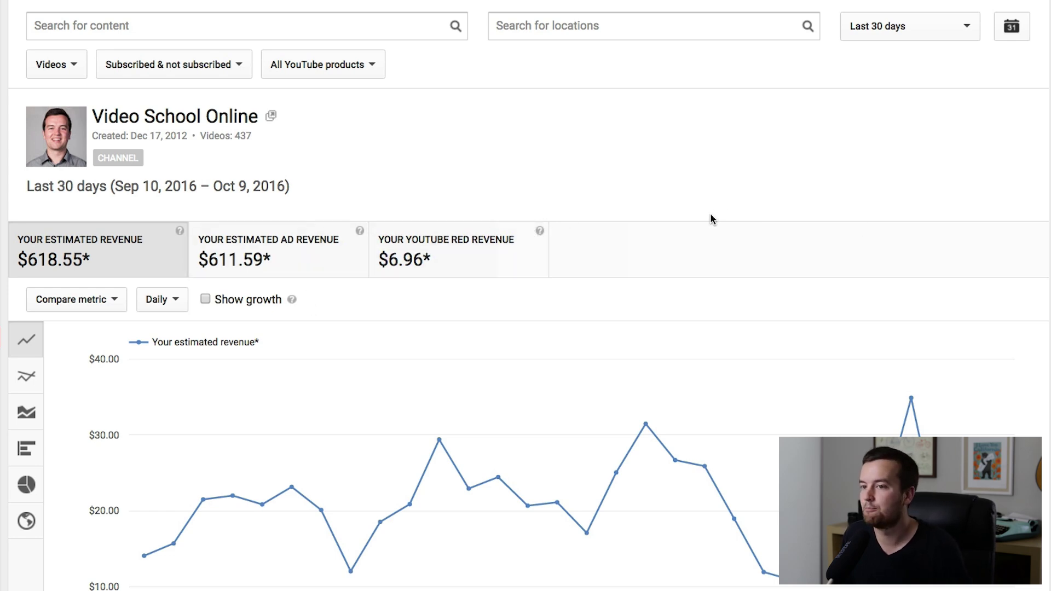
pyautogui.scroll(-3, 899, 222)
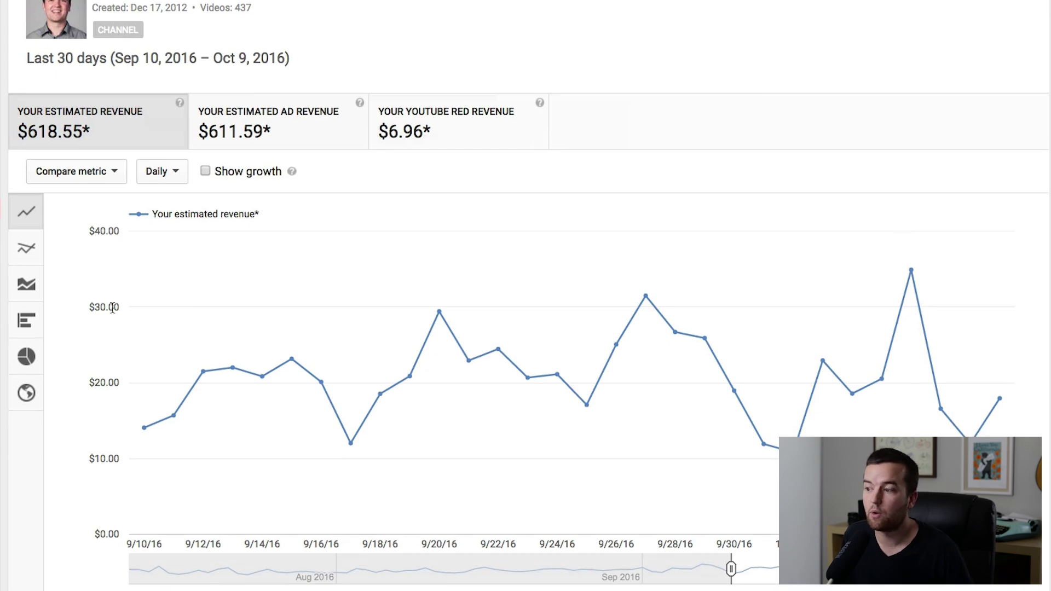
pyautogui.scroll(-1, 1039, 425)
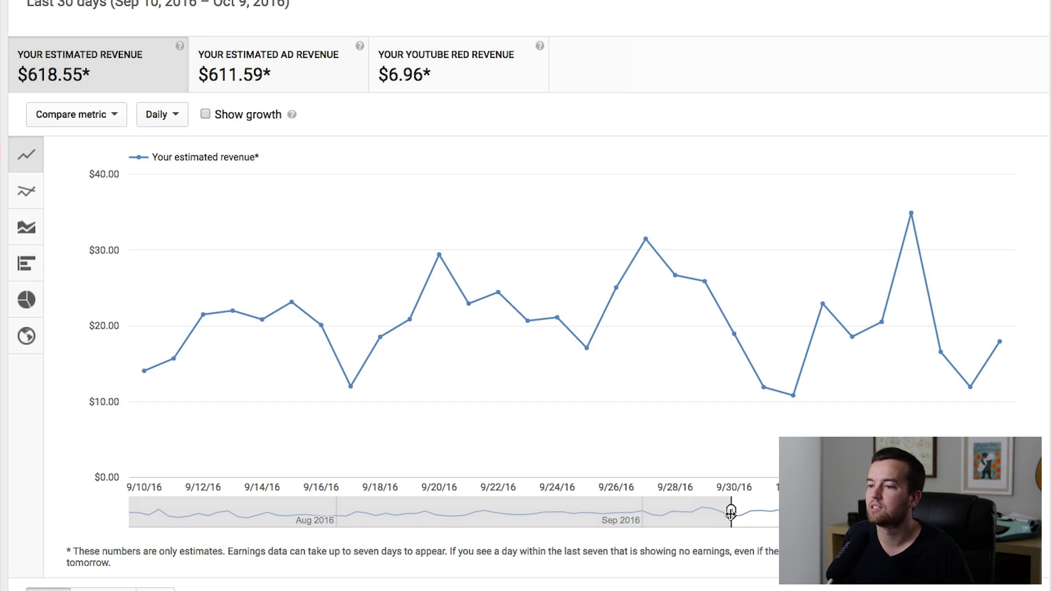
# Widen the chart window back into August, then reset the date range to Last 30 days
pyautogui.moveTo(731, 513); pyautogui.dragTo(456, 513)
pyautogui.scroll(6, 973, 245)
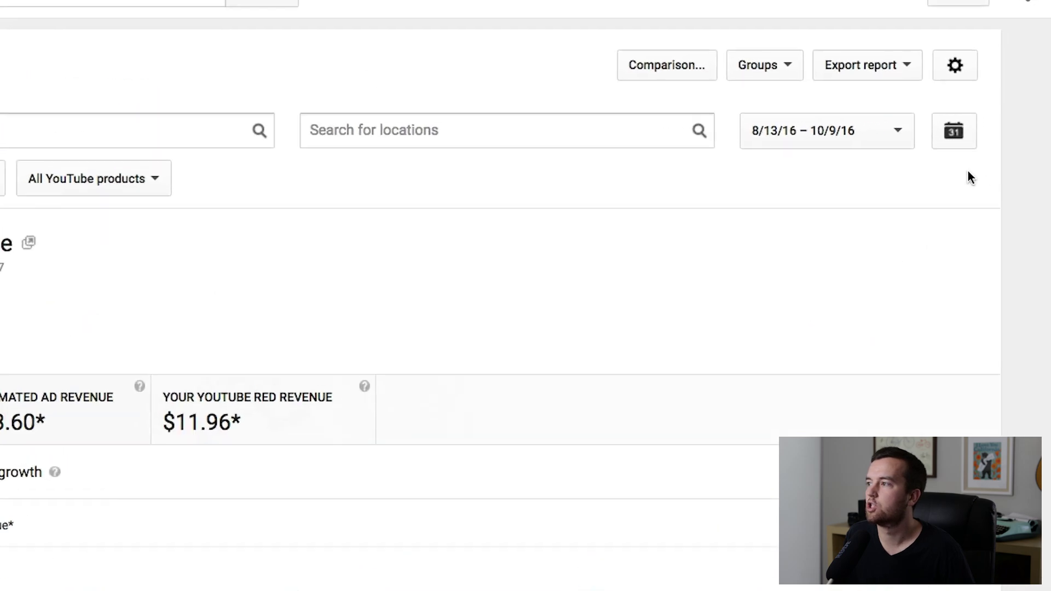
pyautogui.click(759, 137)
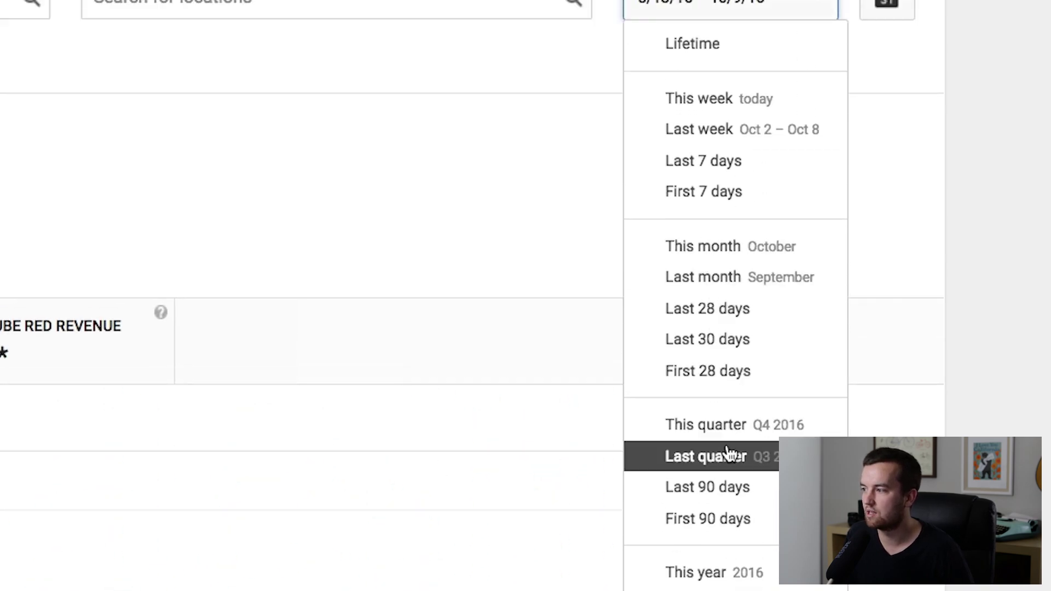
pyautogui.click(703, 340)
pyautogui.scroll(-10, 526, 328)
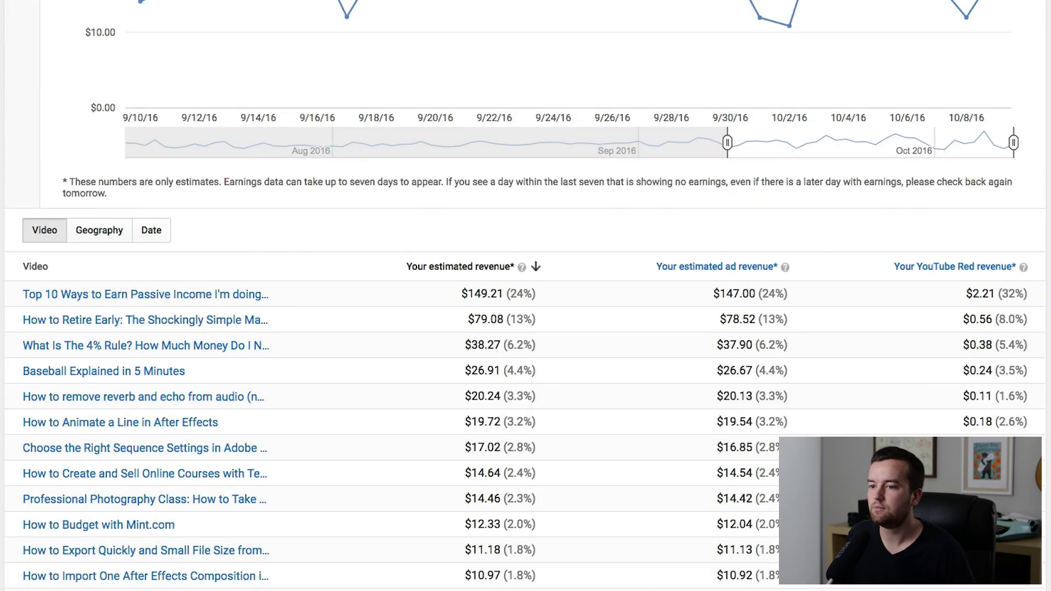
pyautogui.scroll(-1, 524, 295)
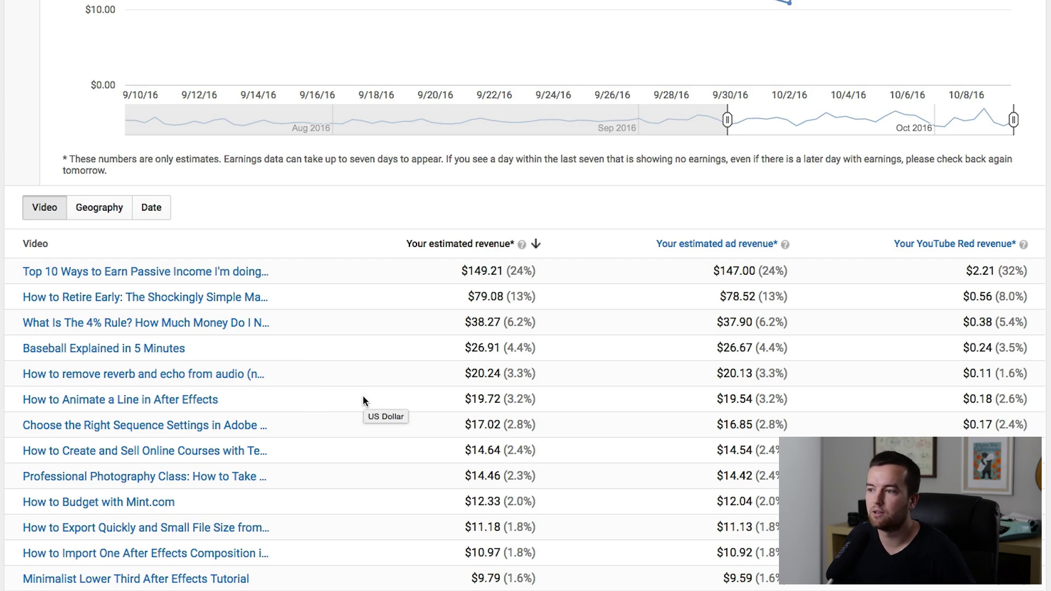
# Scroll up the Ad rates report to its totals: $1,111.97 ad revenue, $8.87 CPM
pyautogui.scroll(1, 362, 395)
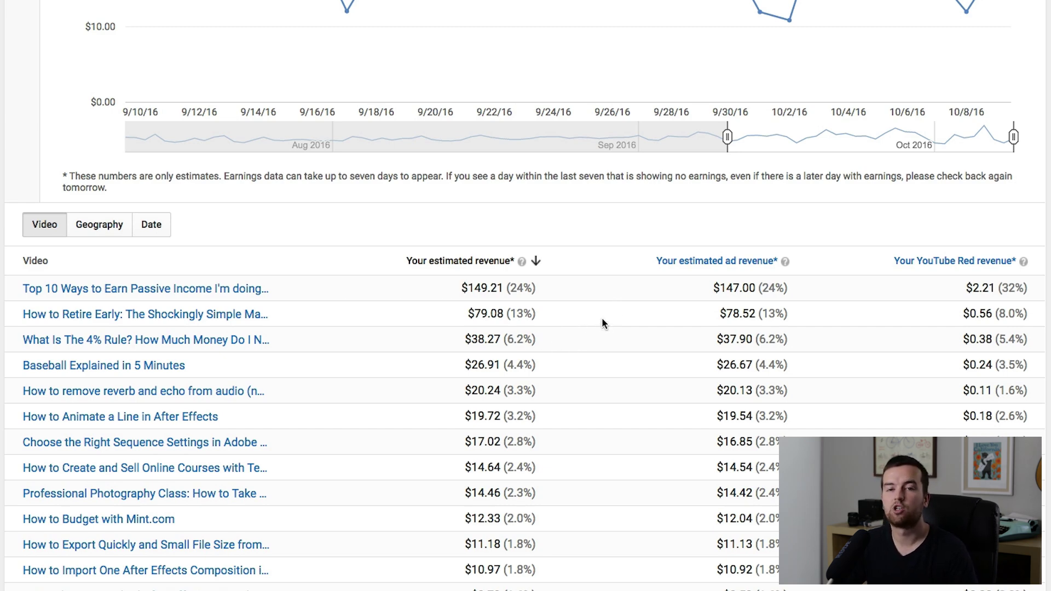
pyautogui.scroll(2, 598, 327)
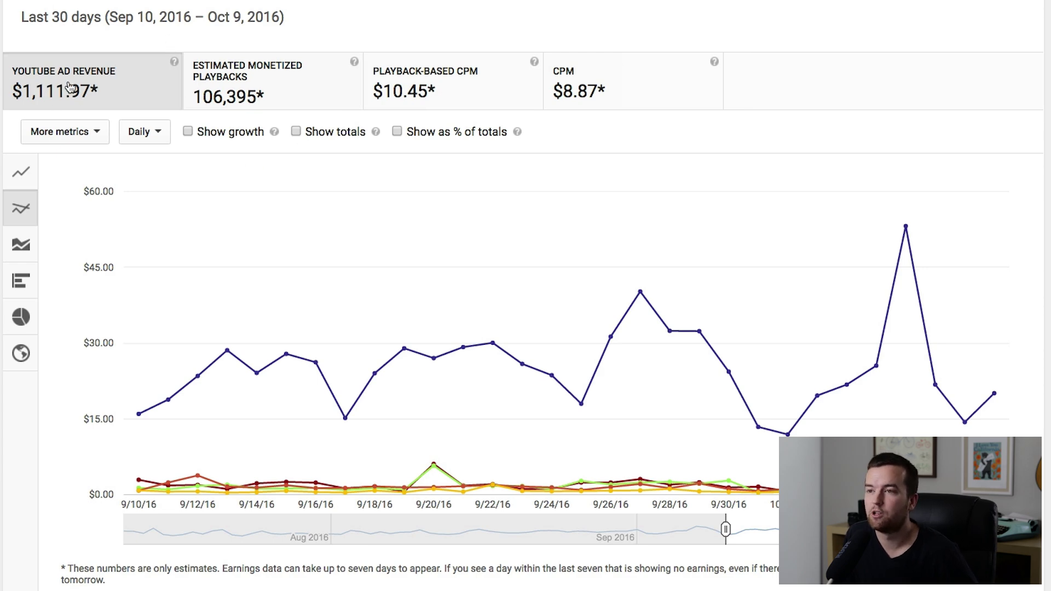
pyautogui.scroll(-2, 462, 98)
pyautogui.scroll(-2, 462, 98)
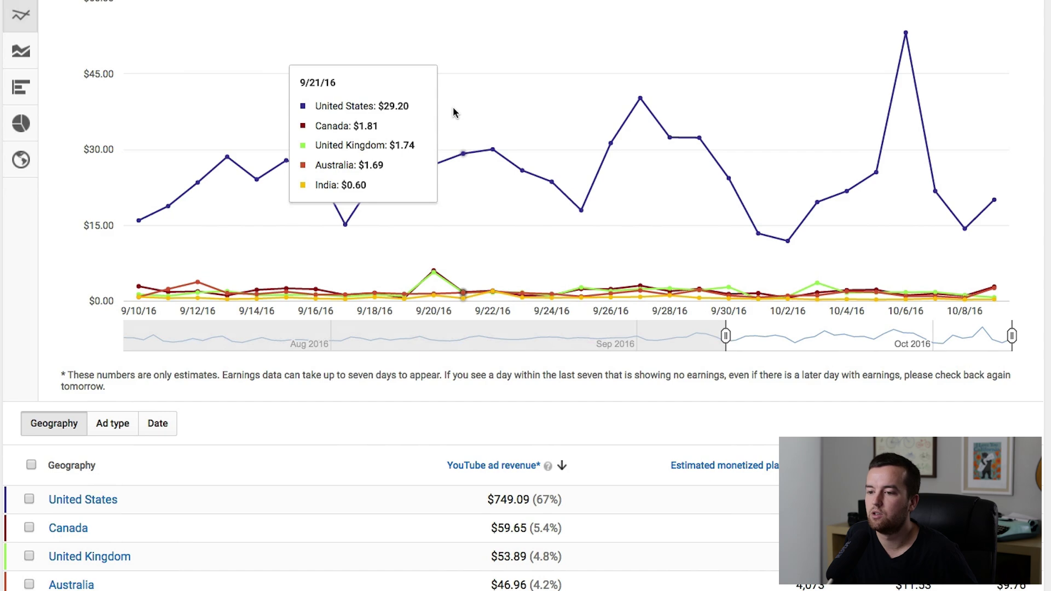
pyautogui.scroll(-6, 515, 112)
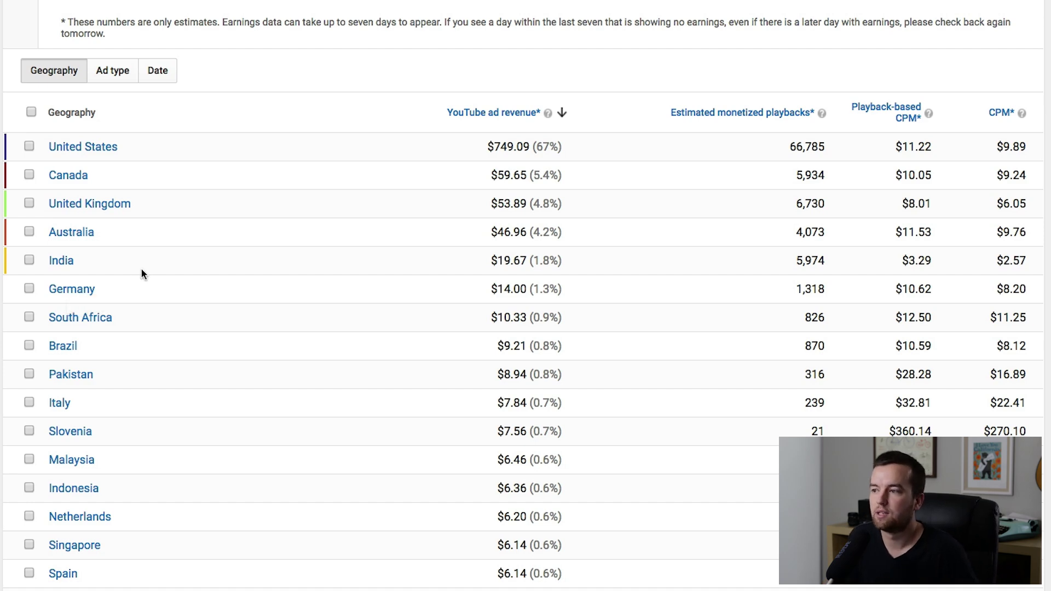
pyautogui.scroll(3, 140, 268)
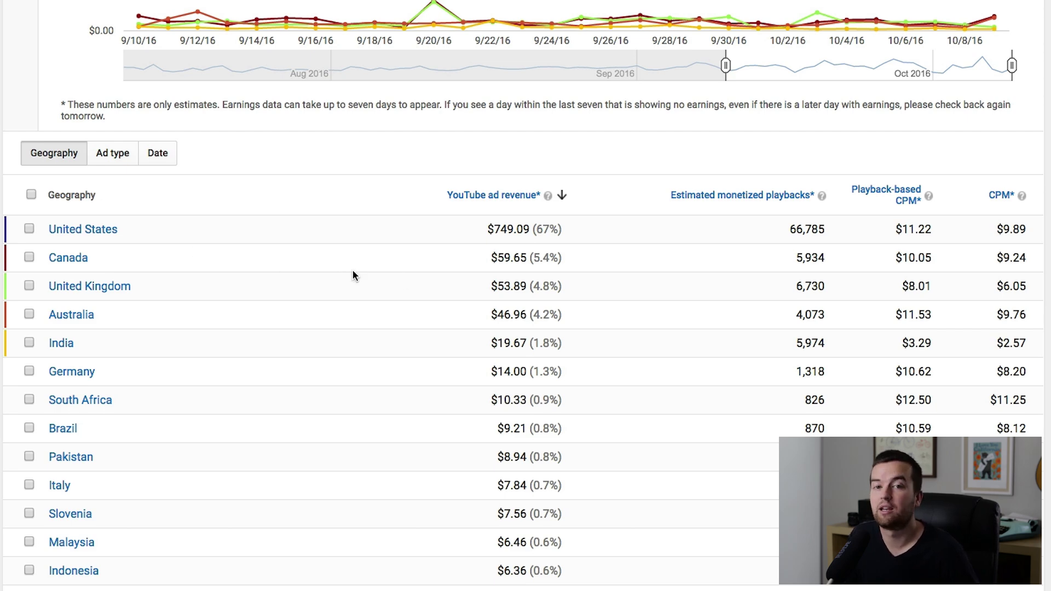
pyautogui.scroll(2, 357, 299)
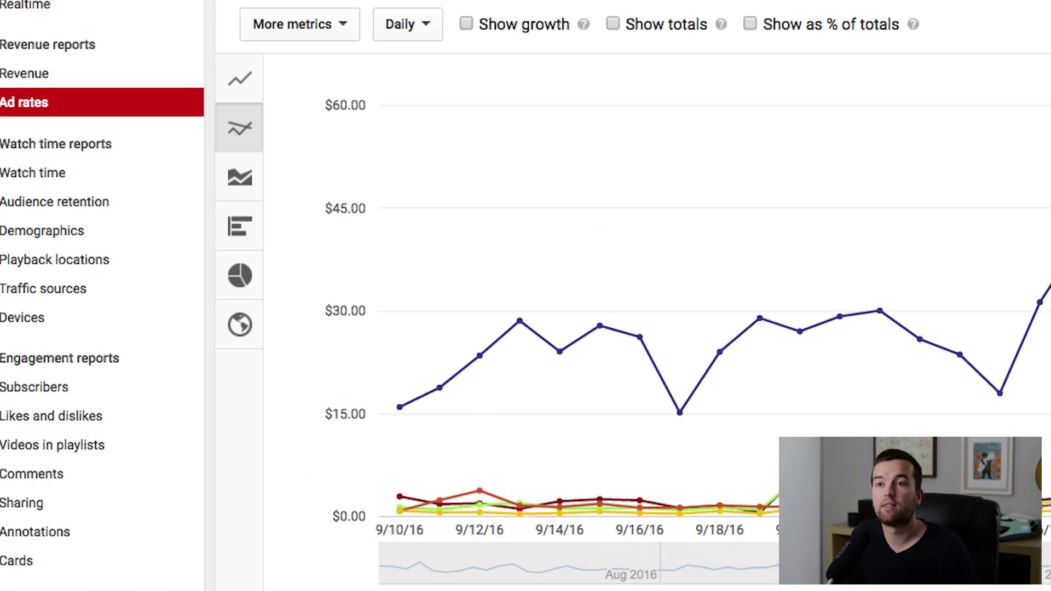
# Return to the Revenue report and scroll down to its per-video estimated revenue table
pyautogui.click(82, 102)
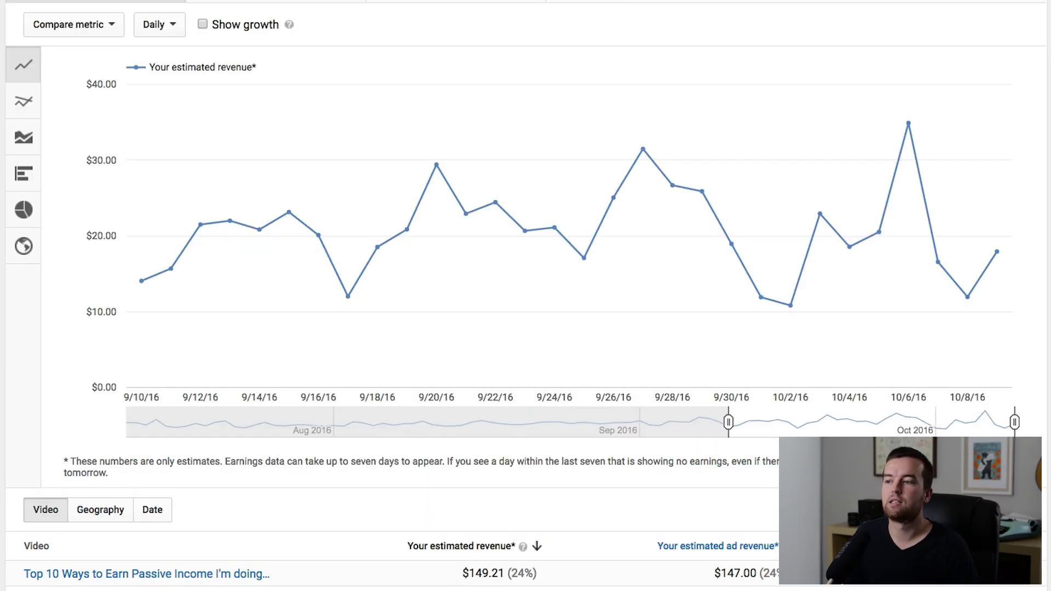
pyautogui.scroll(-3, 525, 295)
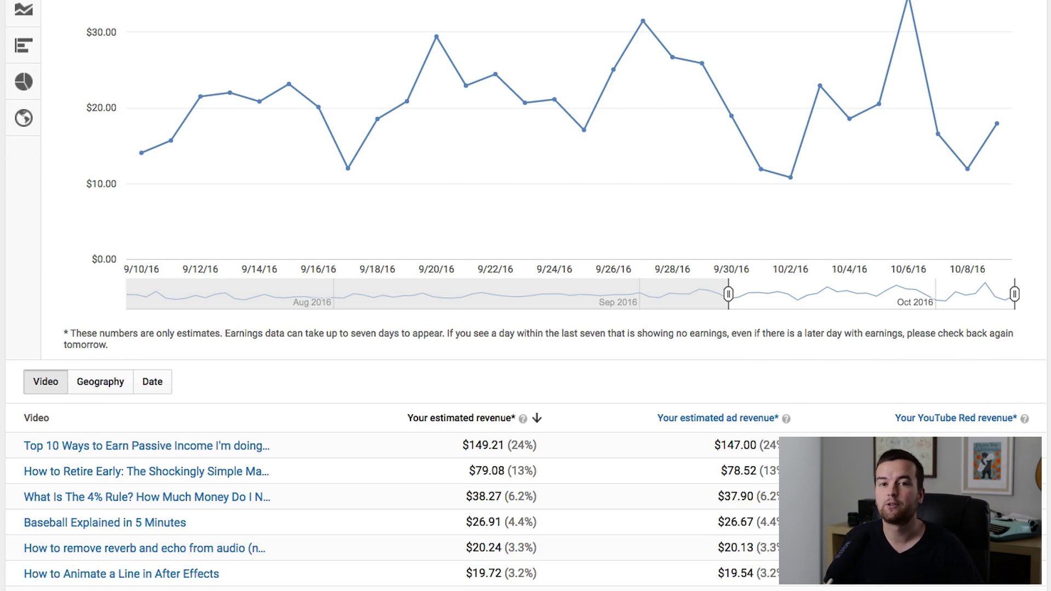